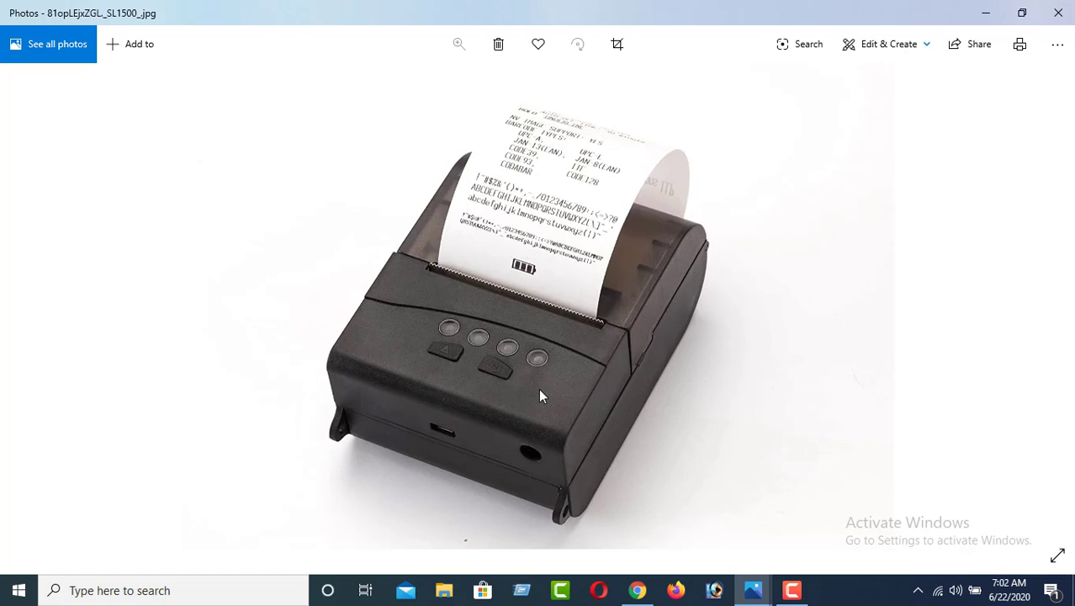
# - Browse through the printer pictures up to UNBOXING.jpg and close the image viewer
pyautogui.click(1043, 308)
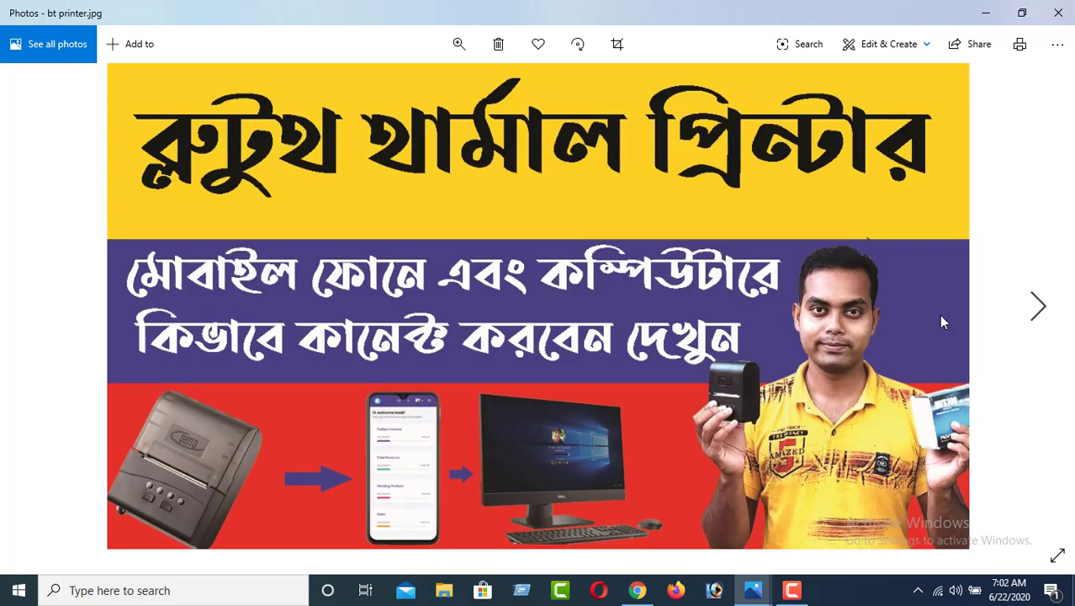
pyautogui.click(1051, 313)
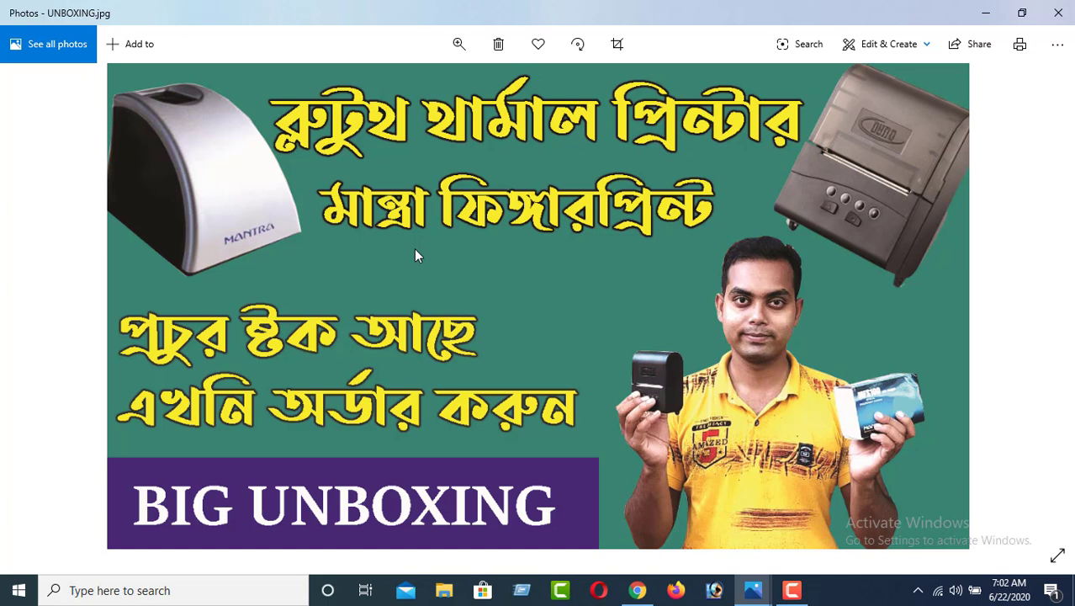
pyautogui.click(1057, 17)
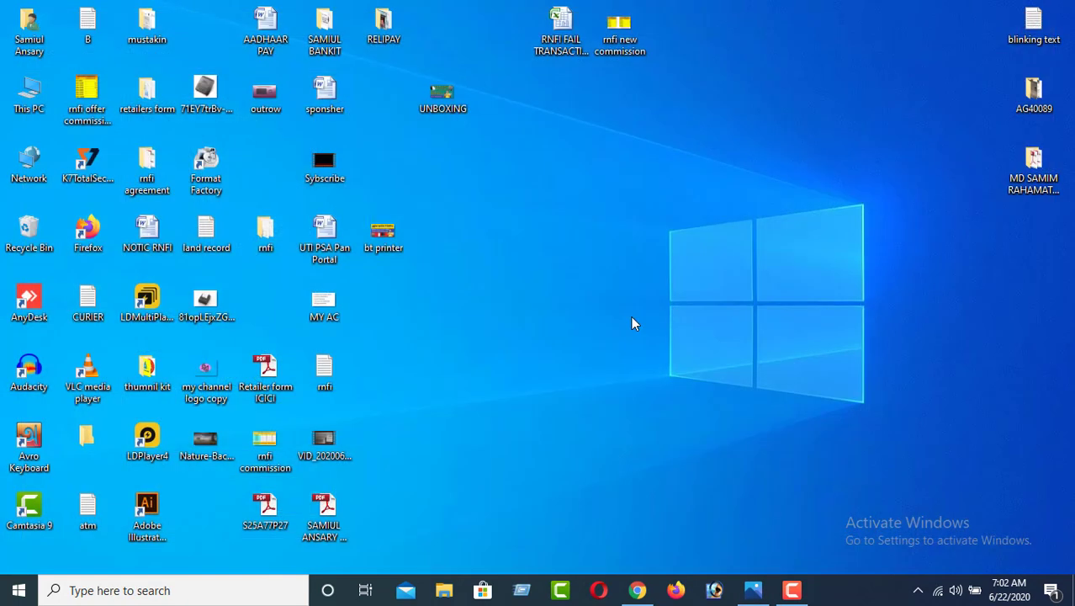
# - Open the inner DYNO Windows Setup folder inside Downloads, where the two CIE-DYNO installers are stored
pyautogui.doubleClick(28, 94)
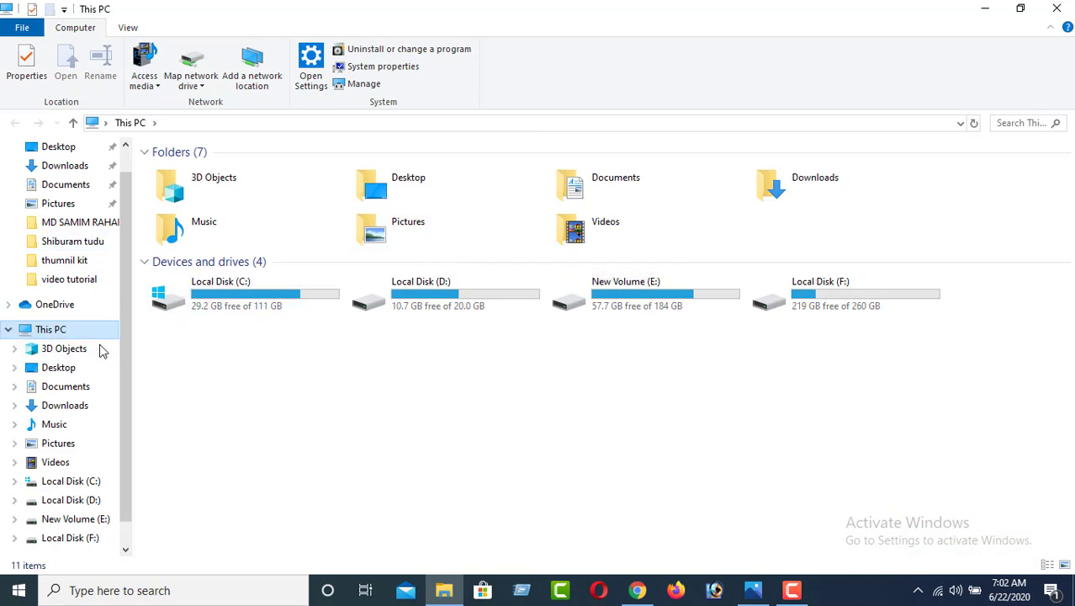
pyautogui.click(74, 407)
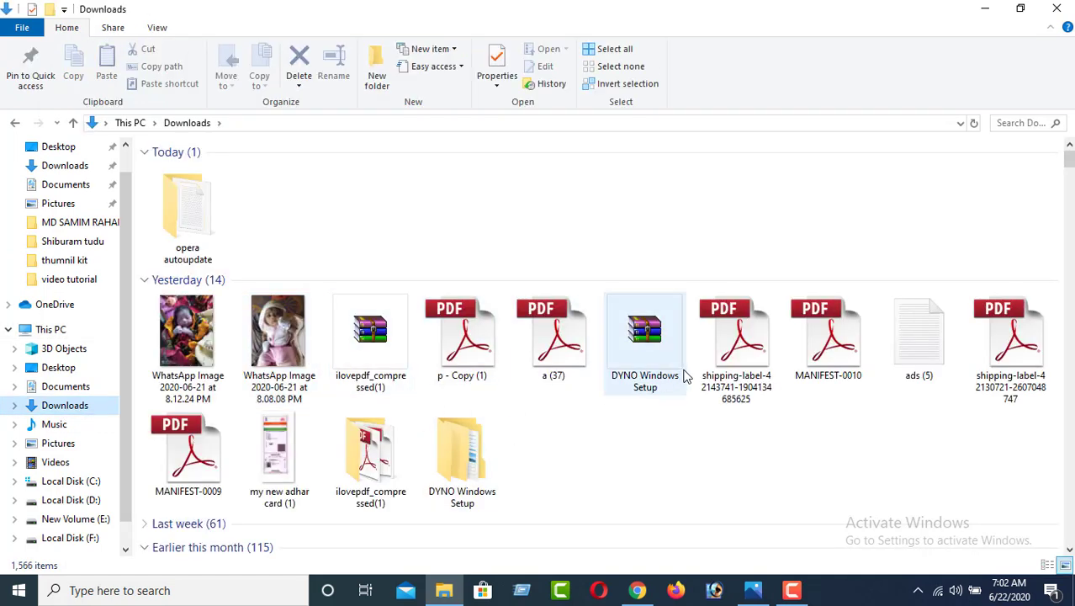
pyautogui.doubleClick(488, 478)
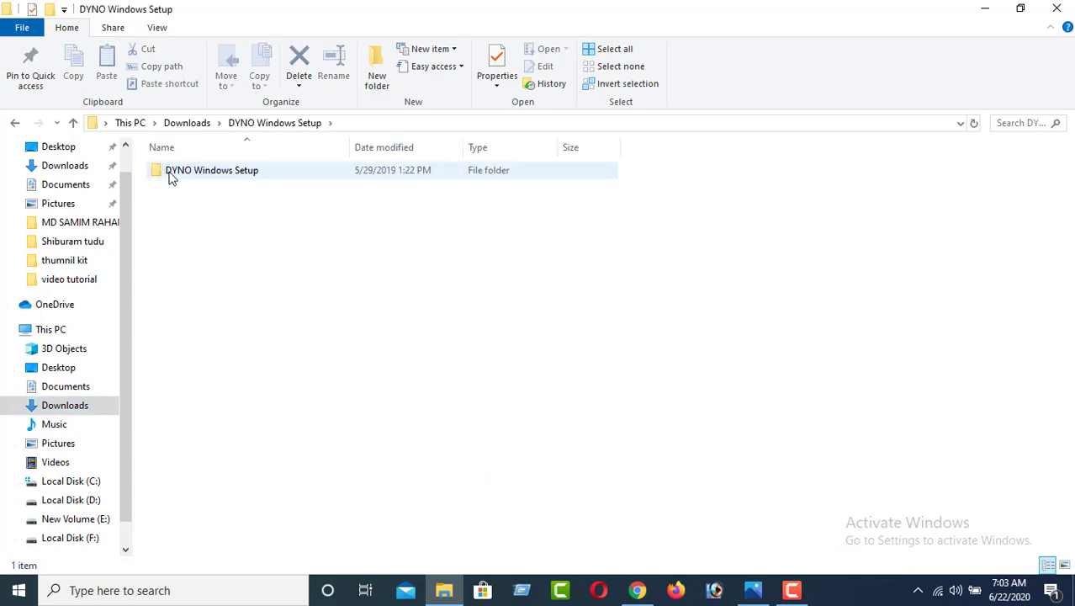
pyautogui.doubleClick(207, 175)
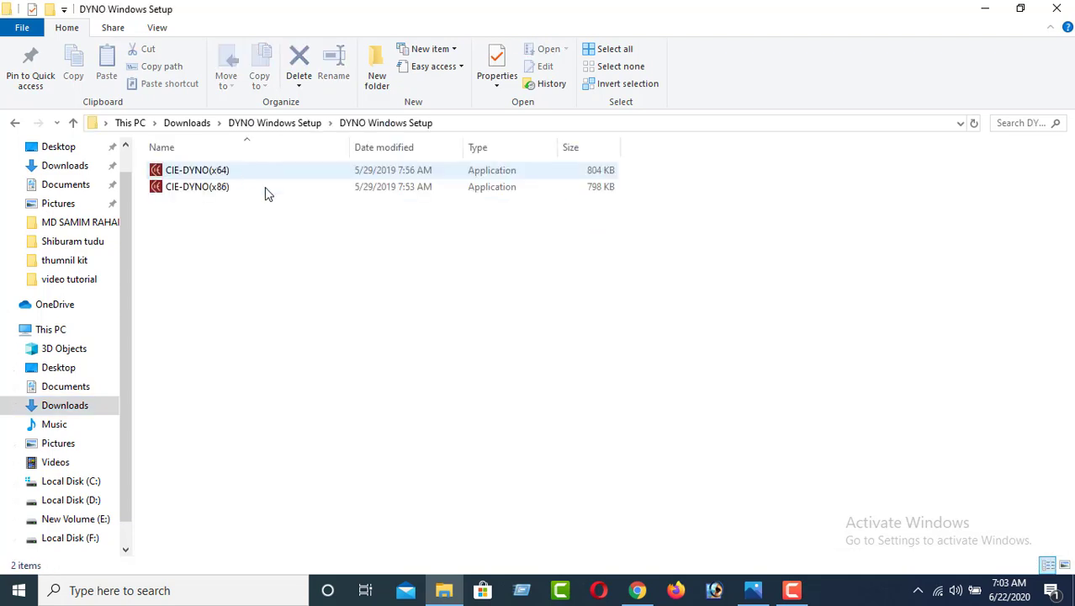
pyautogui.moveTo(225, 237); pyautogui.dragTo(287, 173)
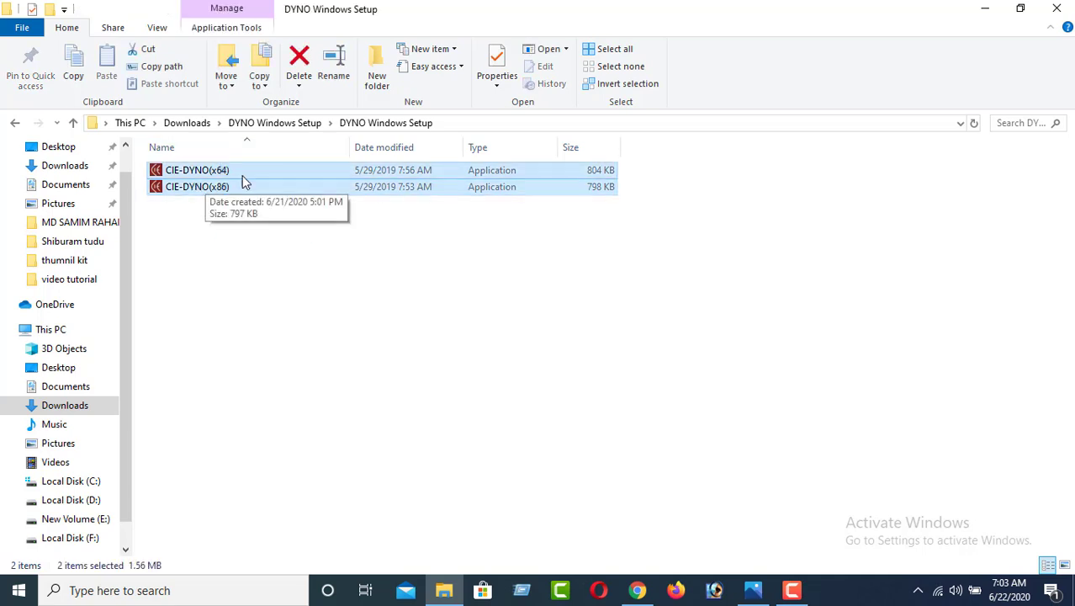
pyautogui.click(226, 224)
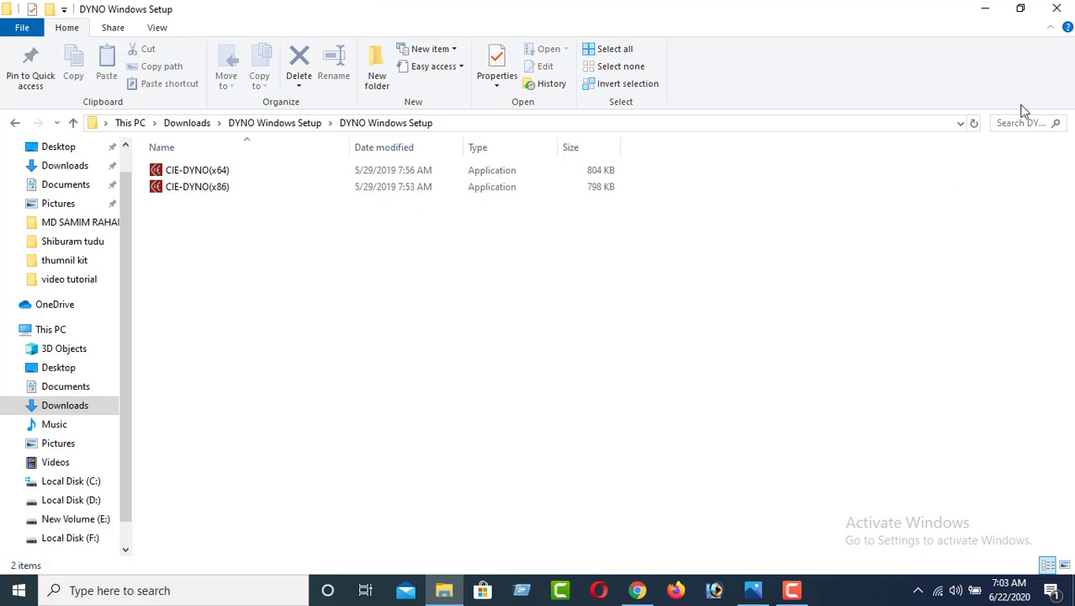
# - Check the computer's system type in the This PC properties and return to the DYNO Windows Setup folder
pyautogui.click(985, 9)
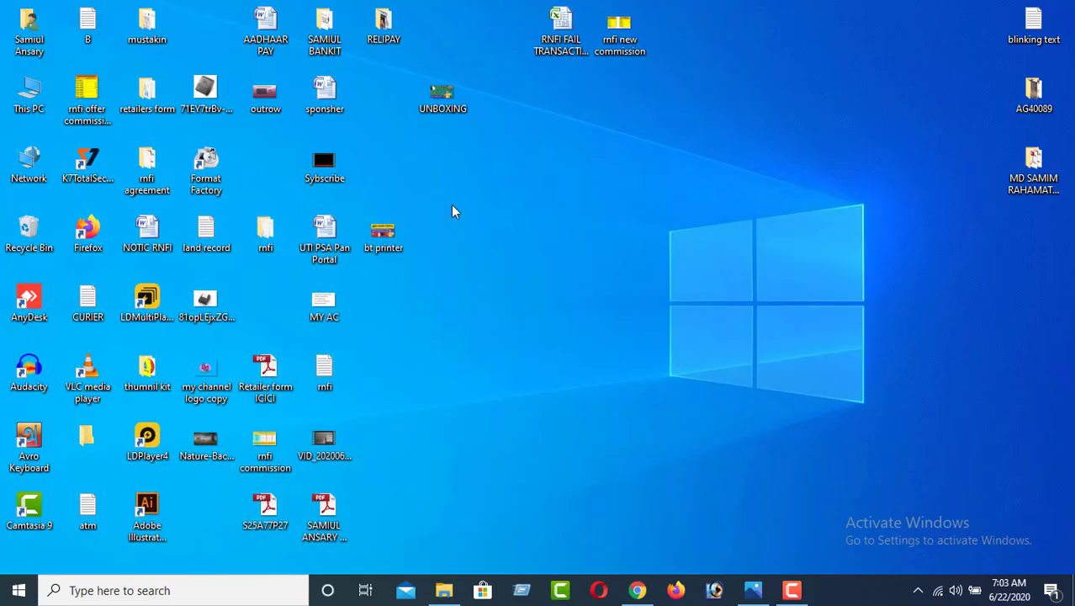
pyautogui.rightClick(28, 97)
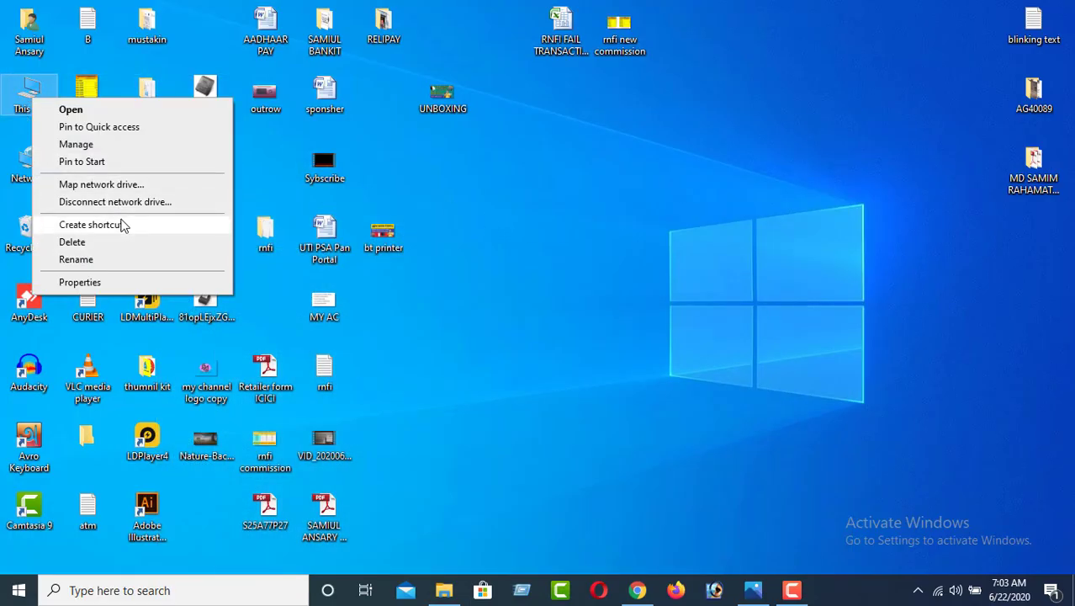
pyautogui.click(82, 282)
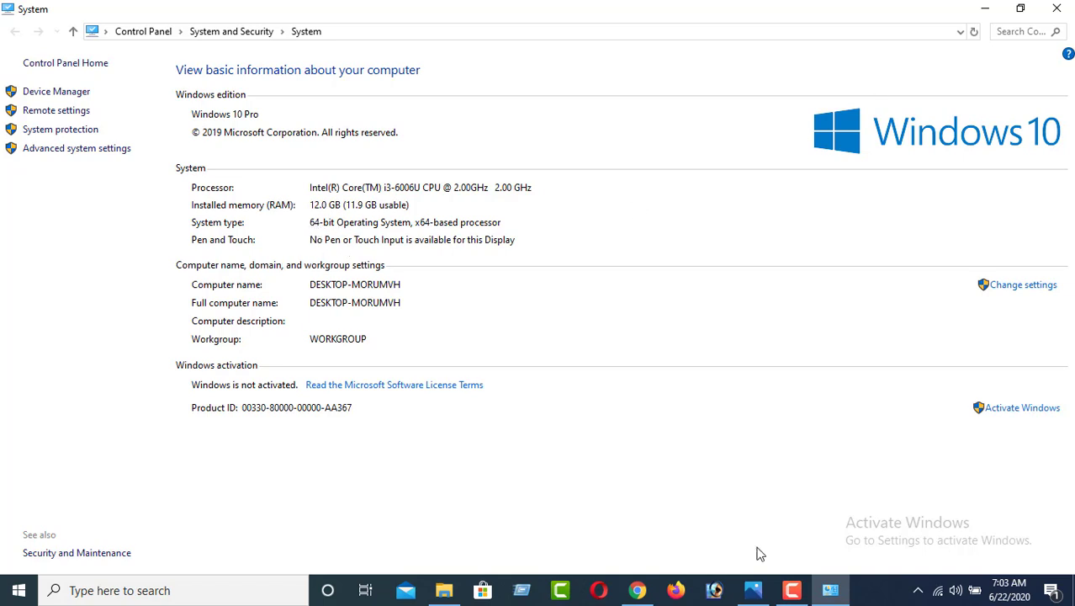
pyautogui.click(446, 590)
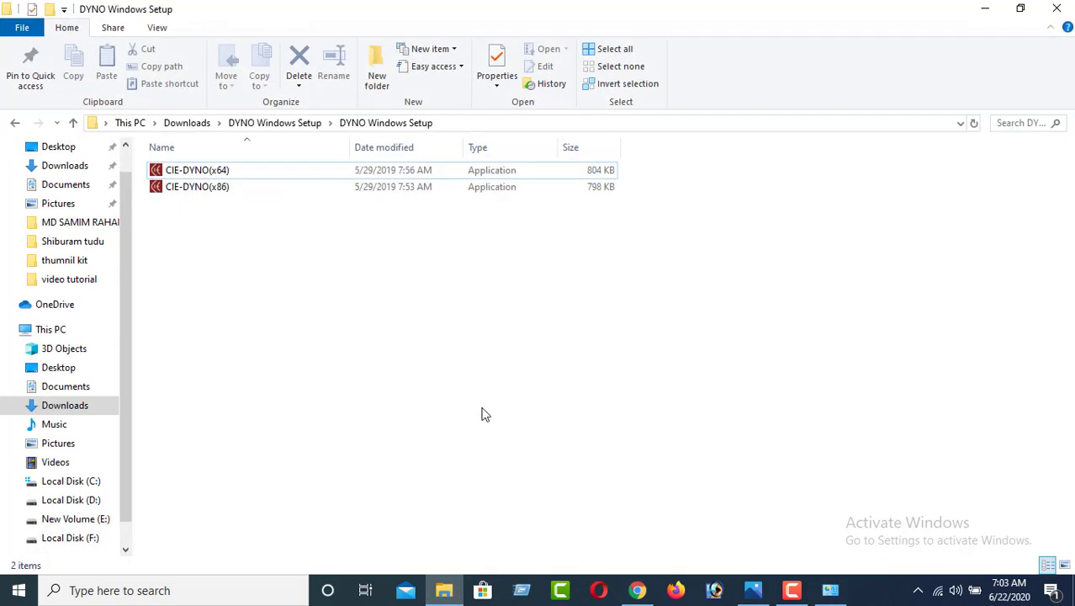
# - Install the printer driver with the CIE-DYNO(x64) installation wizard, and close the setup folder and the System window
pyautogui.click(217, 192)
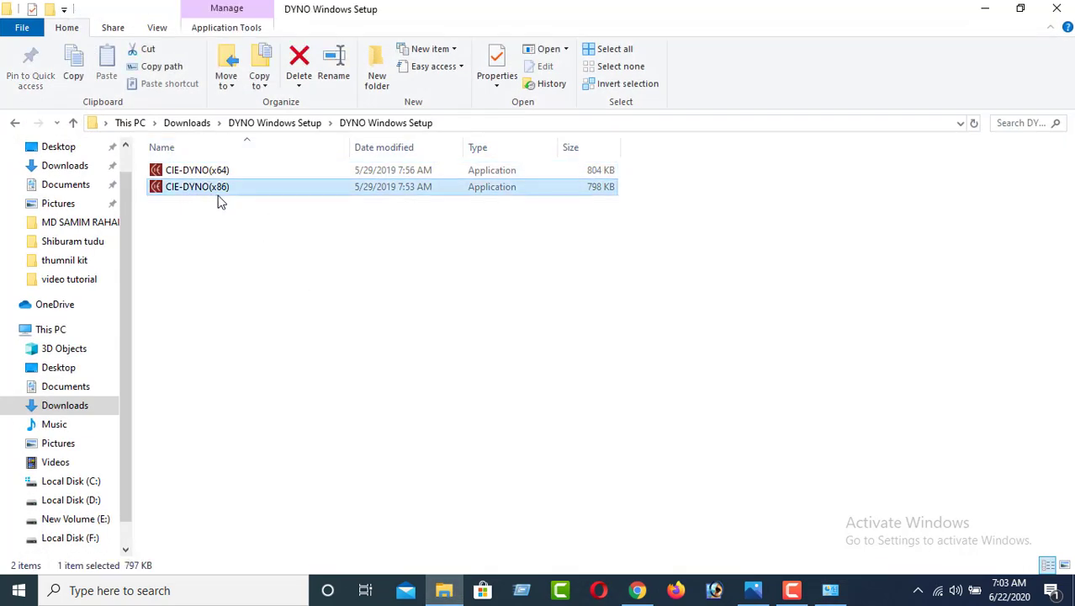
pyautogui.click(202, 172)
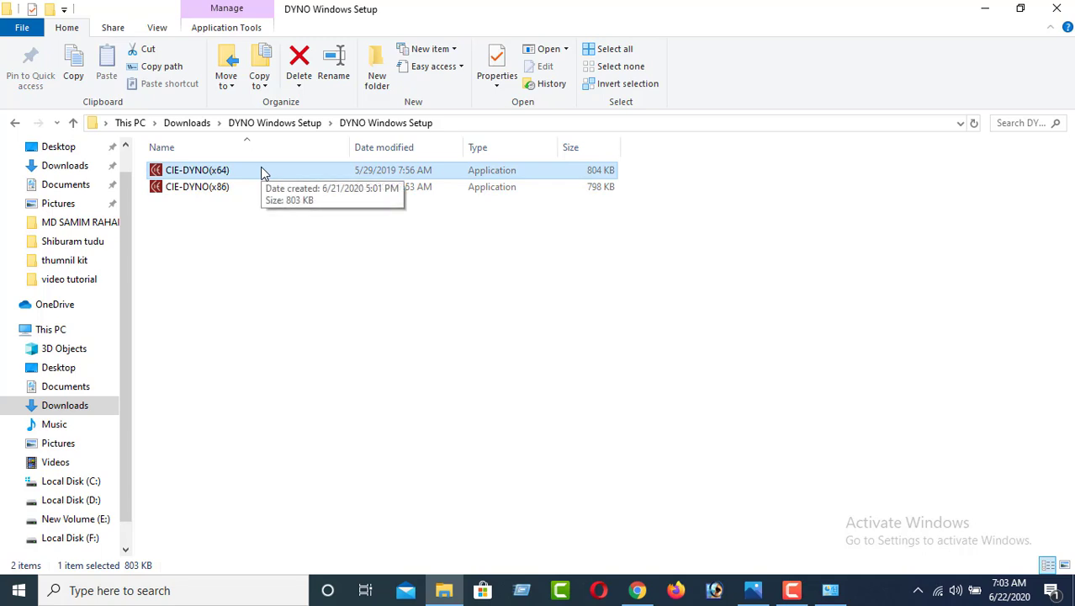
pyautogui.doubleClick(217, 175)
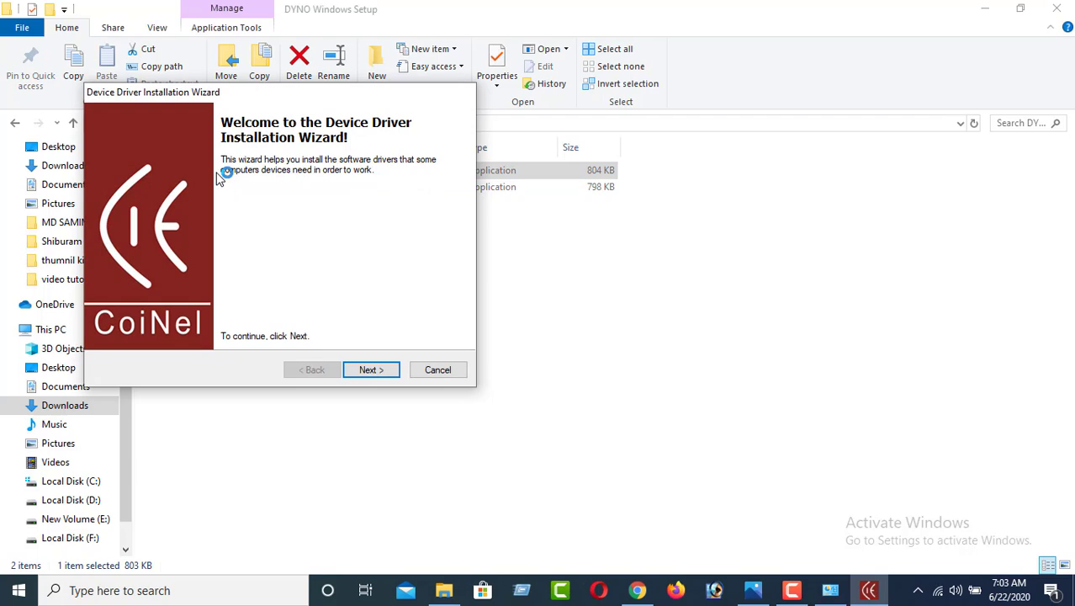
pyautogui.click(383, 373)
pyautogui.click(383, 375)
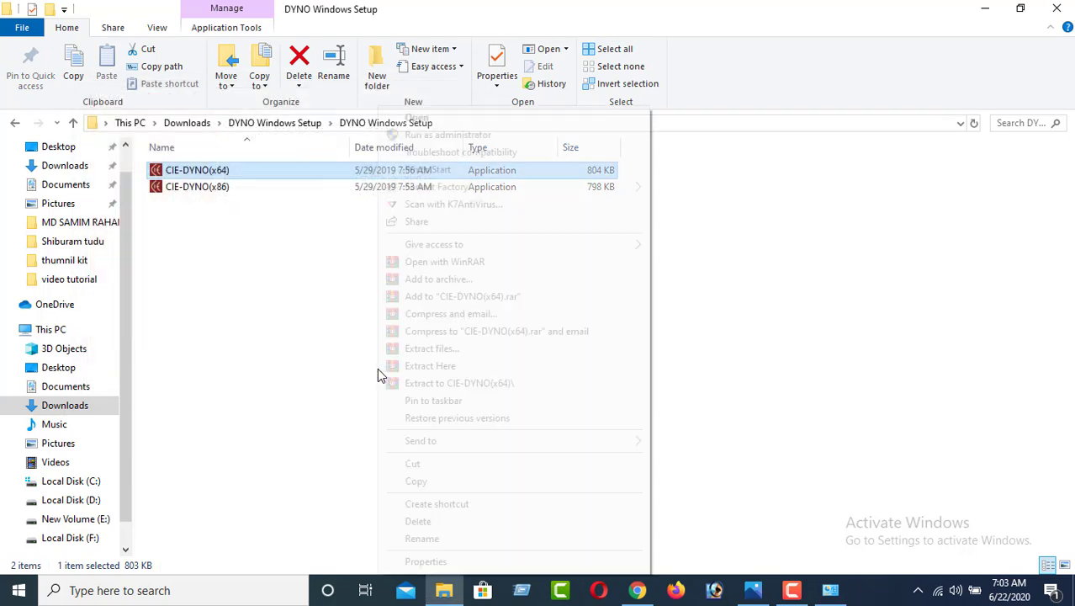
pyautogui.rightClick(377, 170)
pyautogui.click(351, 353)
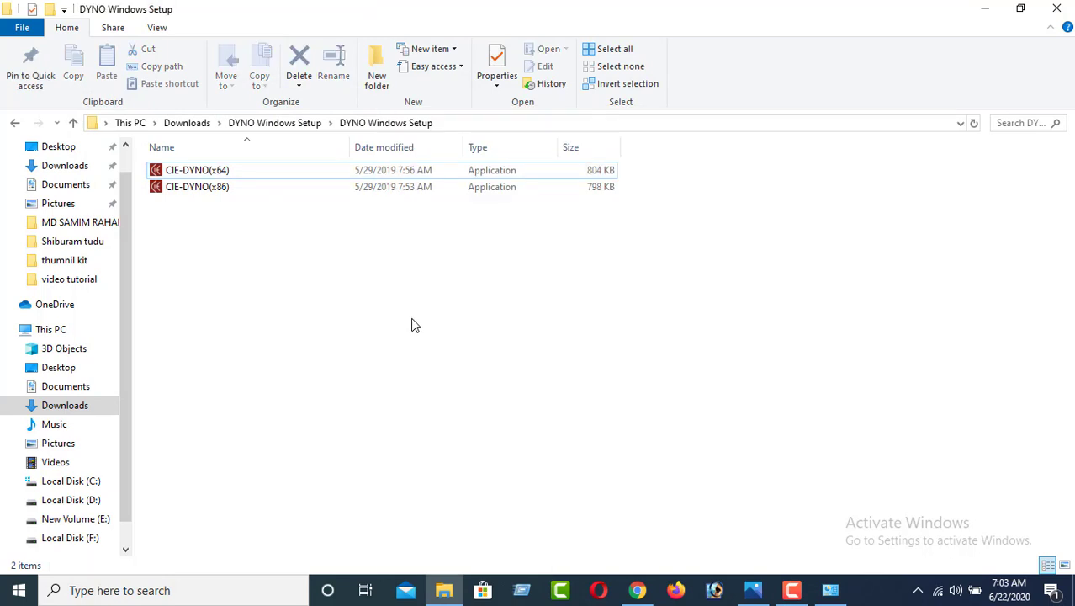
pyautogui.click(1060, 11)
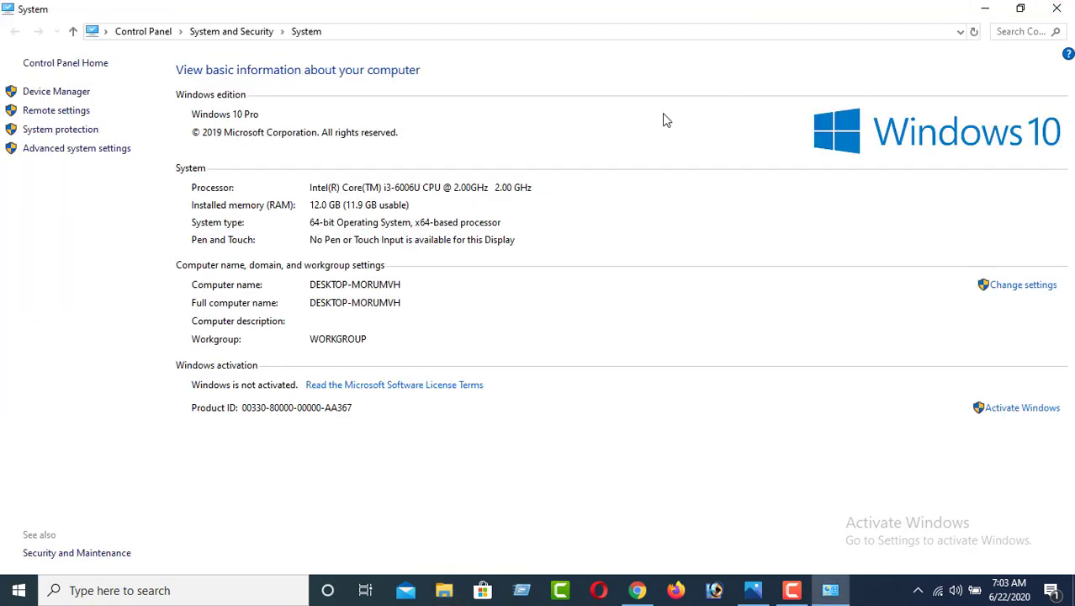
pyautogui.click(1058, 9)
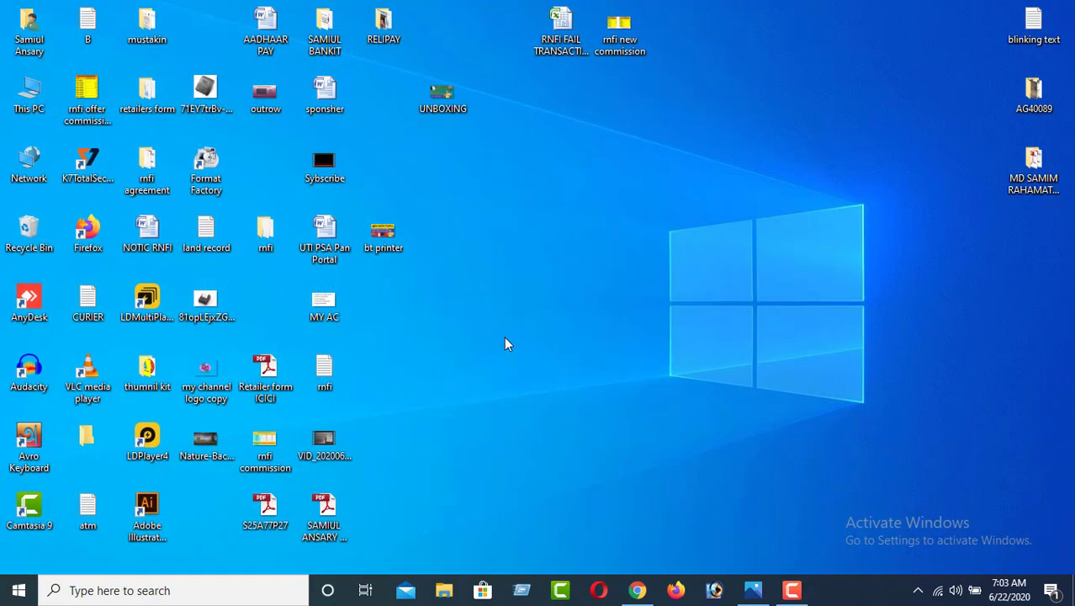
# - Open Devices and Printers under Hardware and Sound in Control Panel and select the CoiNel USB CDC (COM8) device
pyautogui.click(125, 592)
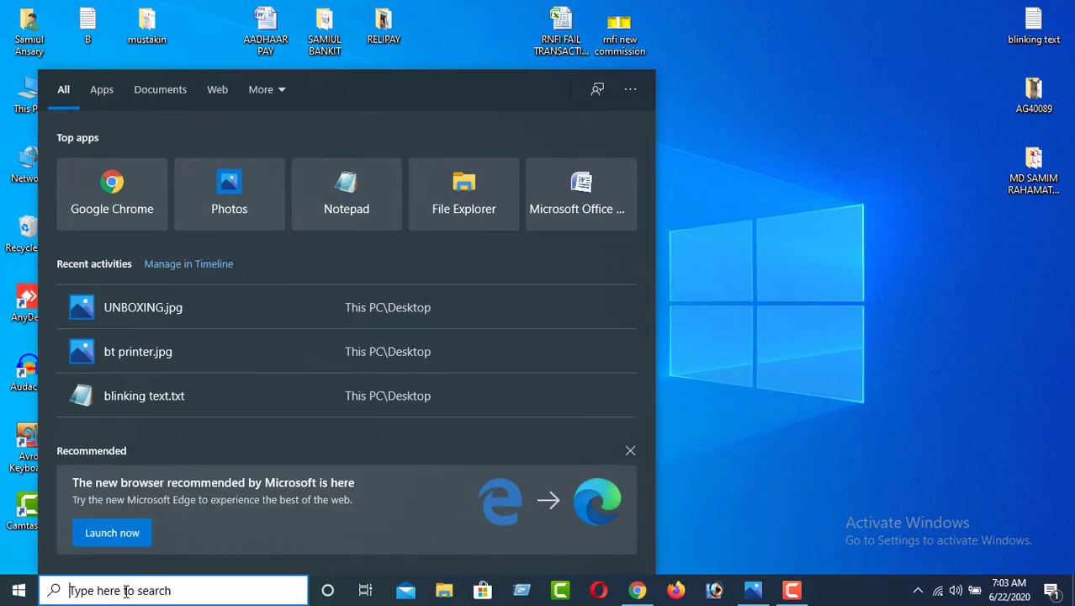
pyautogui.write('co')
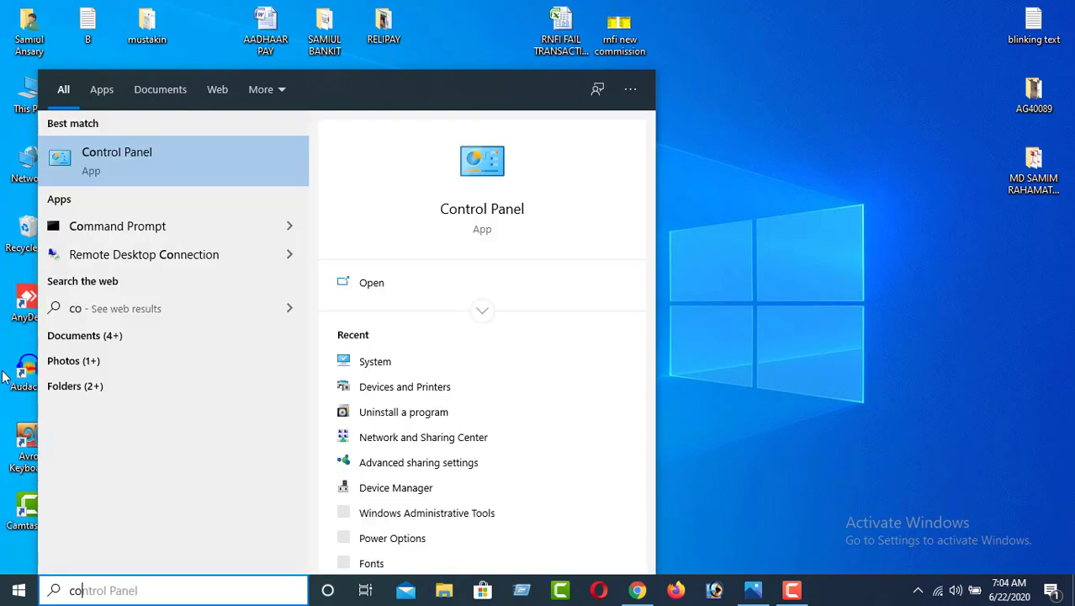
pyautogui.click(143, 164)
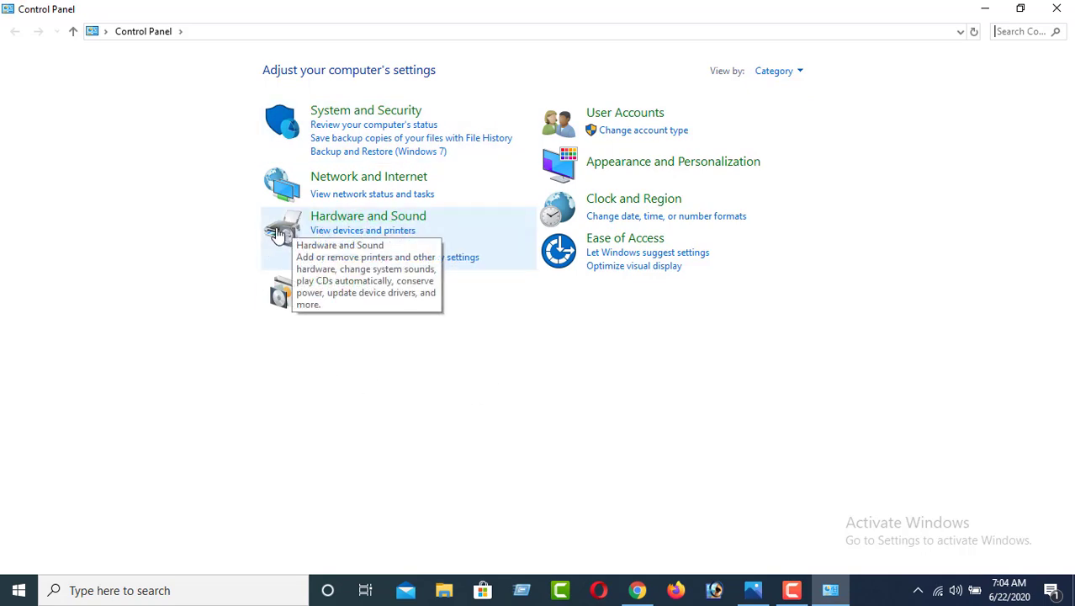
pyautogui.click(366, 217)
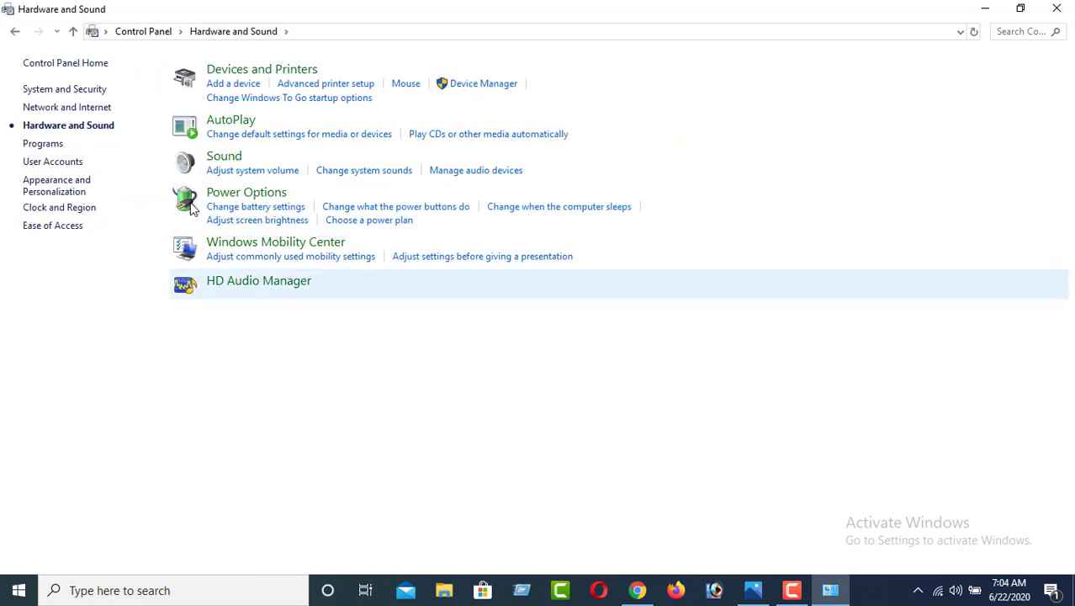
pyautogui.click(271, 70)
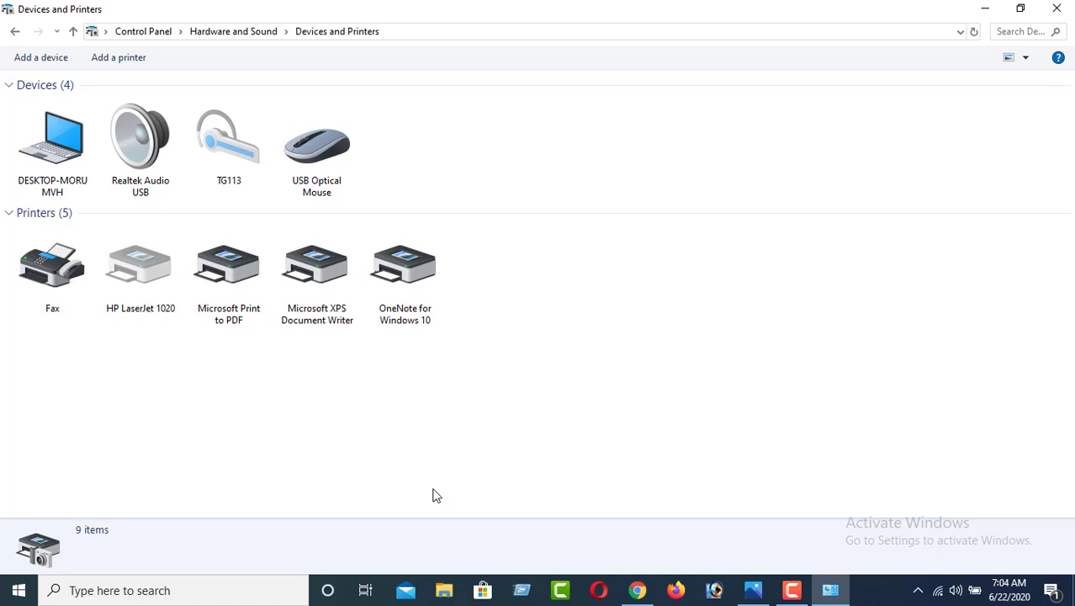
pyautogui.click(56, 388)
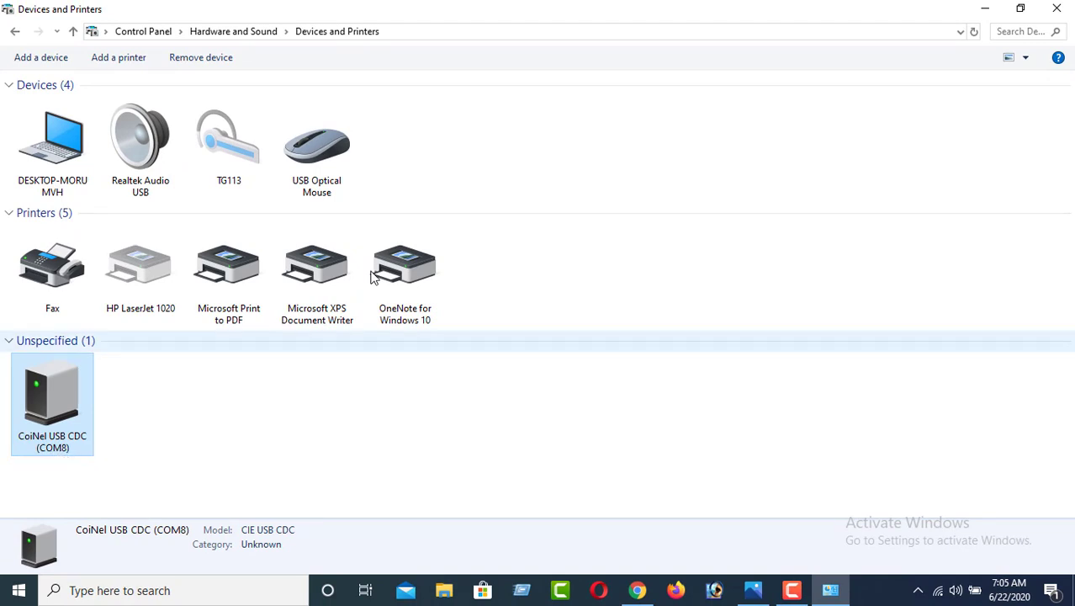
# - Start adding an unlisted printer as a local or network printer with manual settings and proceed to the port choice
pyautogui.click(124, 60)
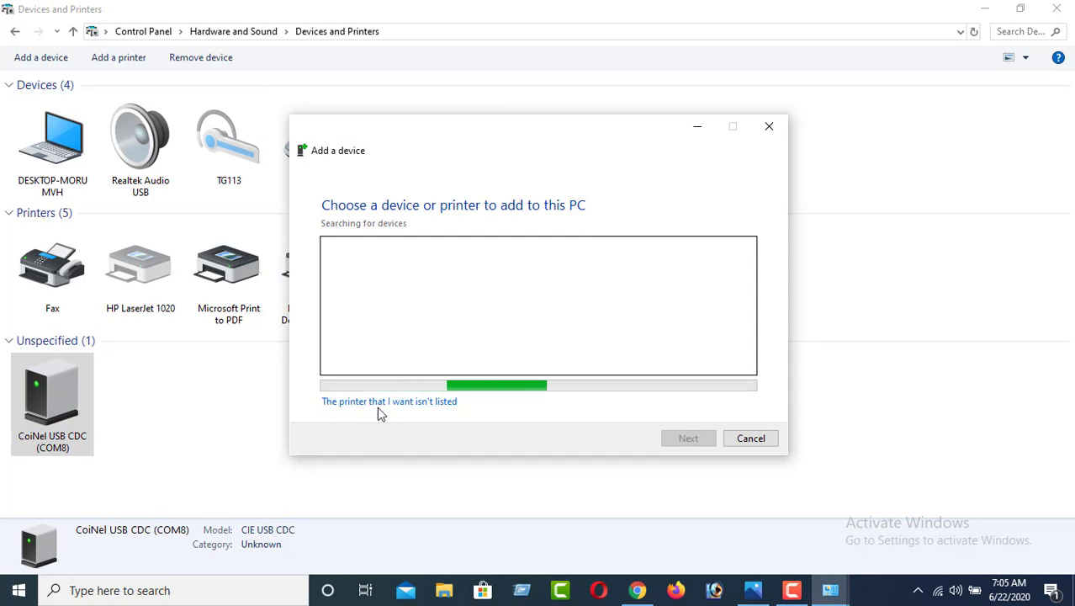
pyautogui.click(434, 407)
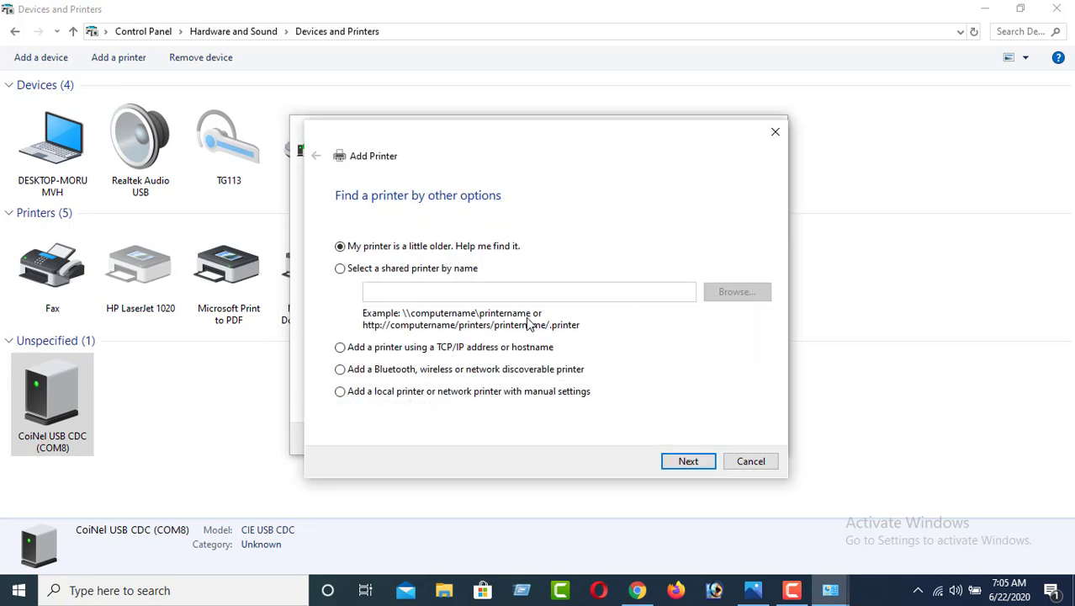
pyautogui.click(342, 392)
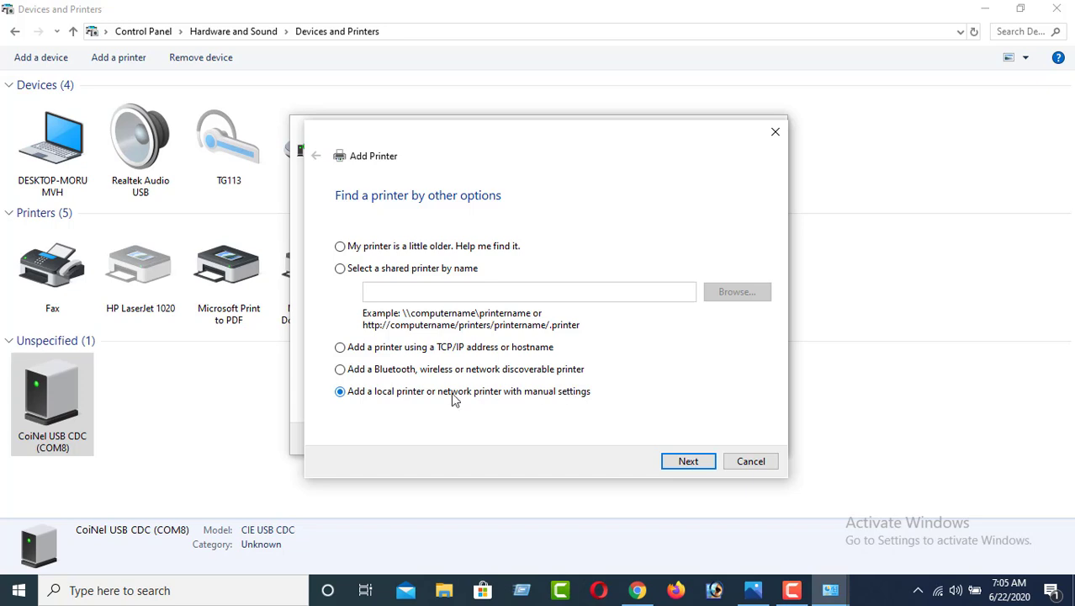
pyautogui.click(689, 463)
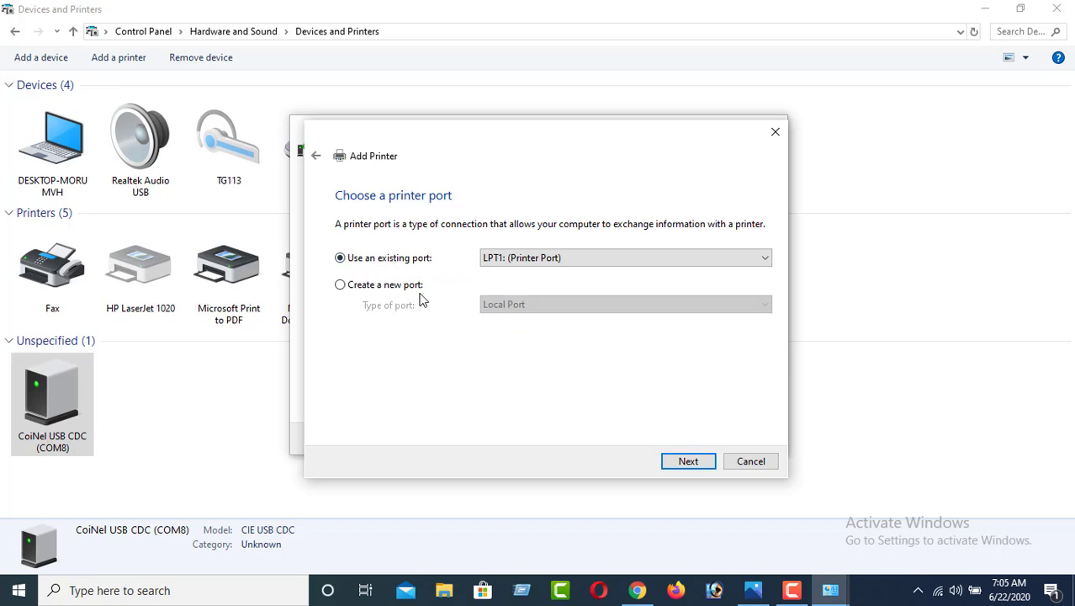
# - Check the list of existing printer ports for the COM8 port used by the CoiNel device
pyautogui.click(535, 260)
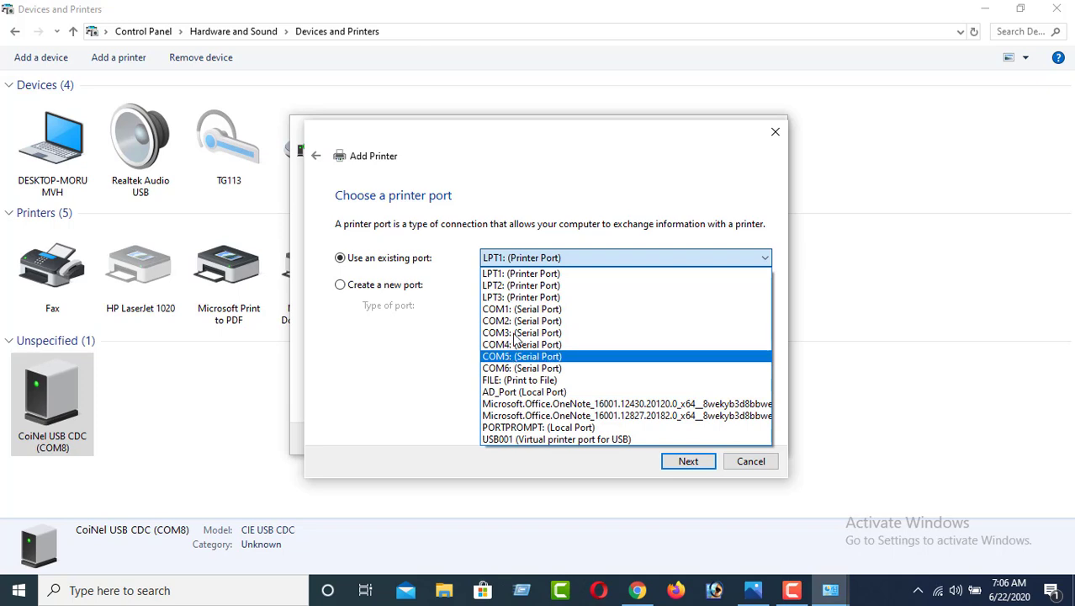
pyautogui.click(339, 384)
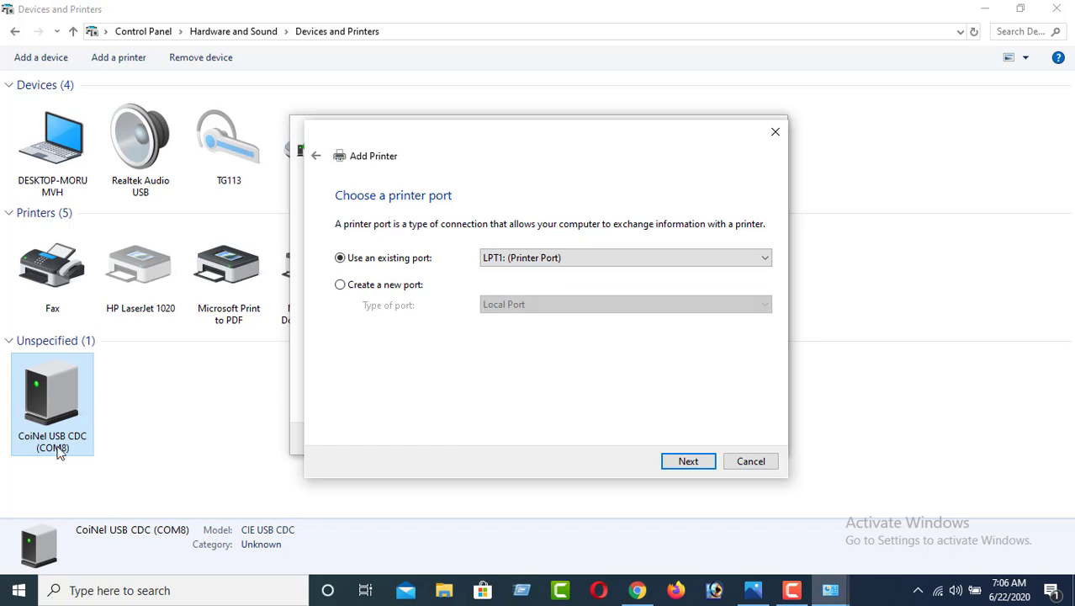
pyautogui.click(591, 257)
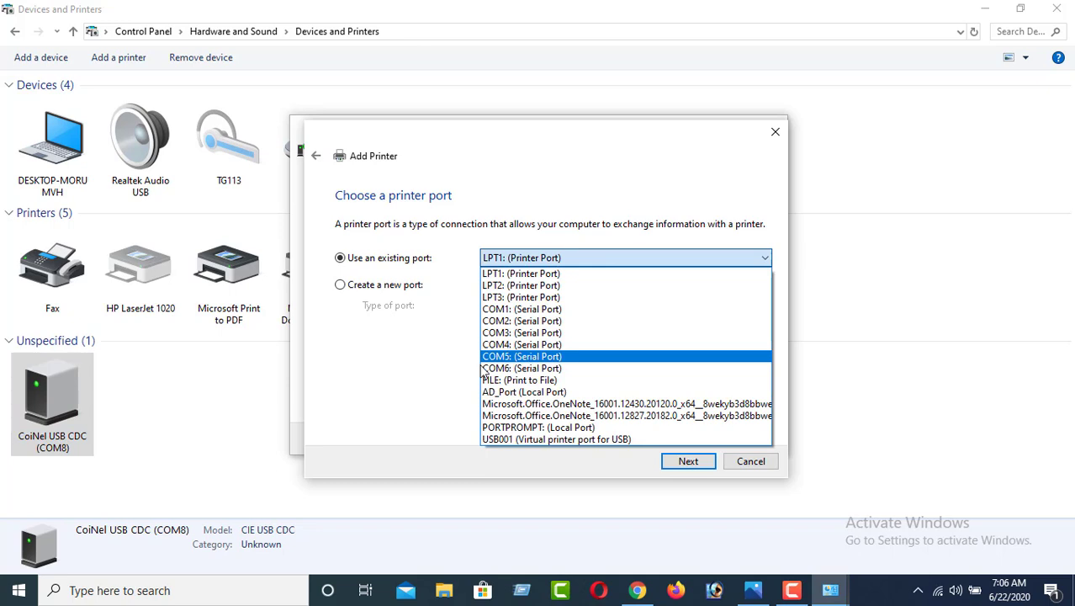
pyautogui.click(367, 365)
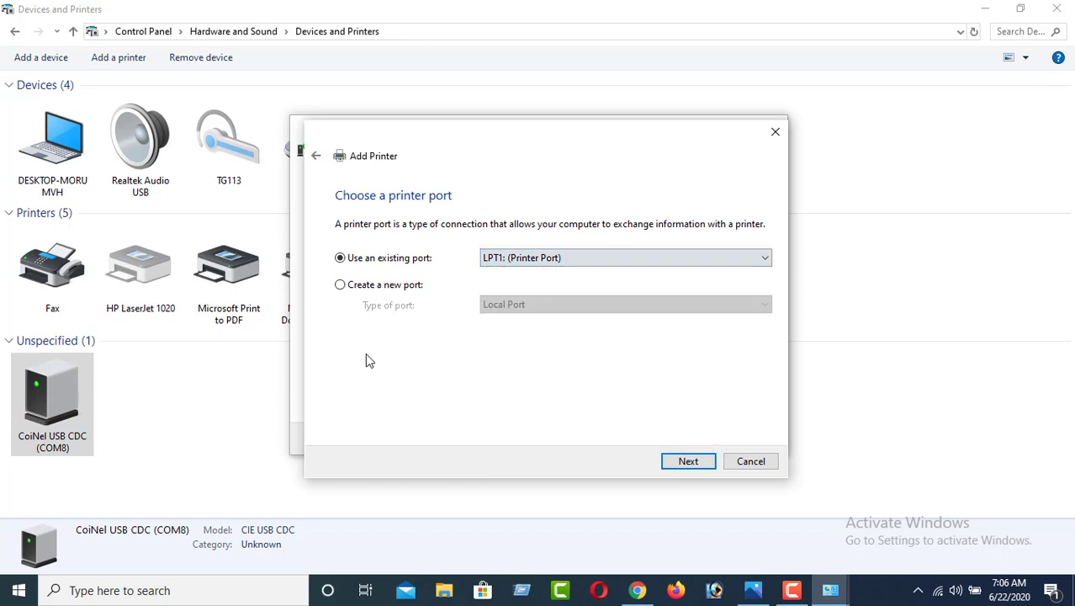
# - Create a new Local Port named COM8 for the printer, and leave the Add Printer wizard at the driver choice
pyautogui.click(340, 286)
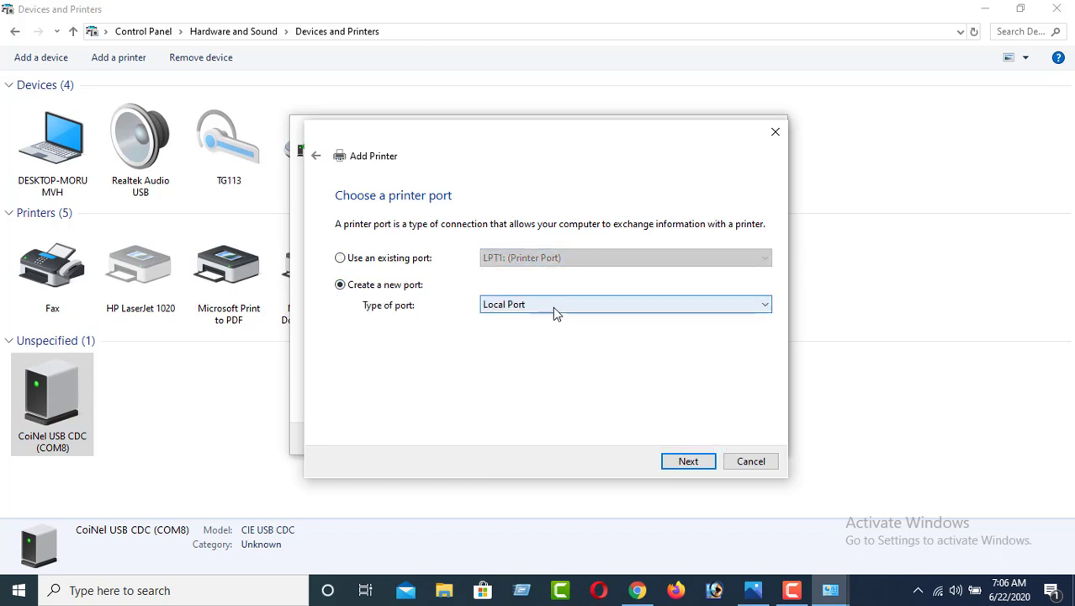
pyautogui.click(688, 461)
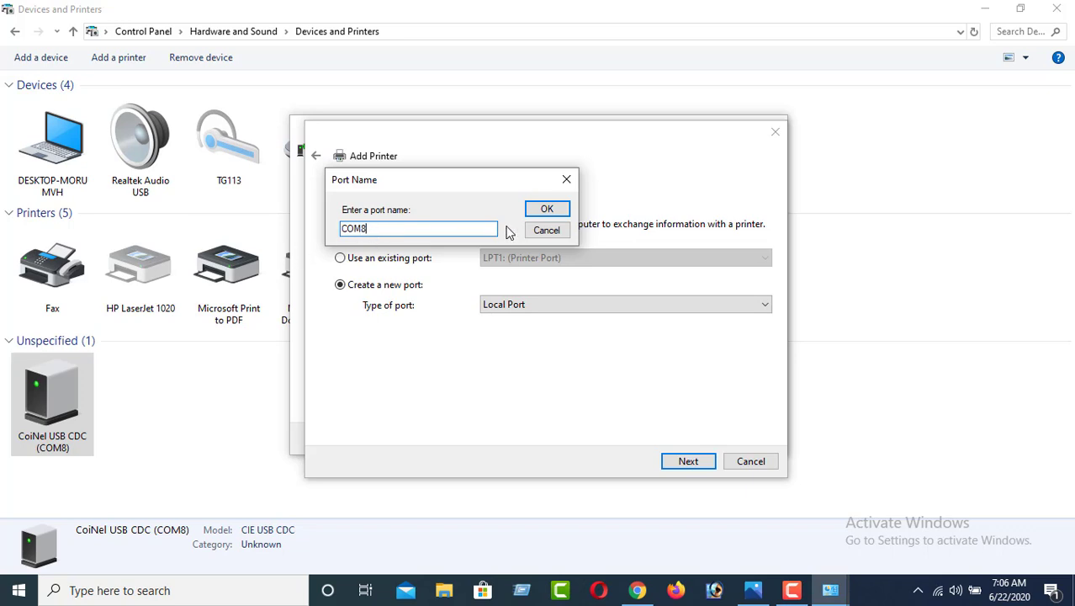
pyautogui.click(548, 210)
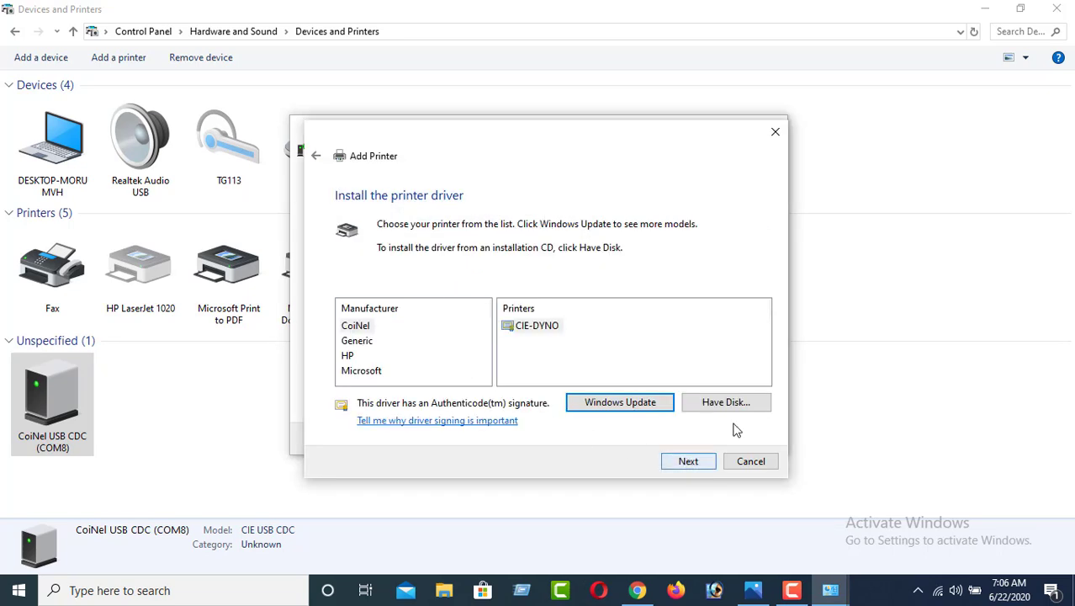
pyautogui.click(750, 463)
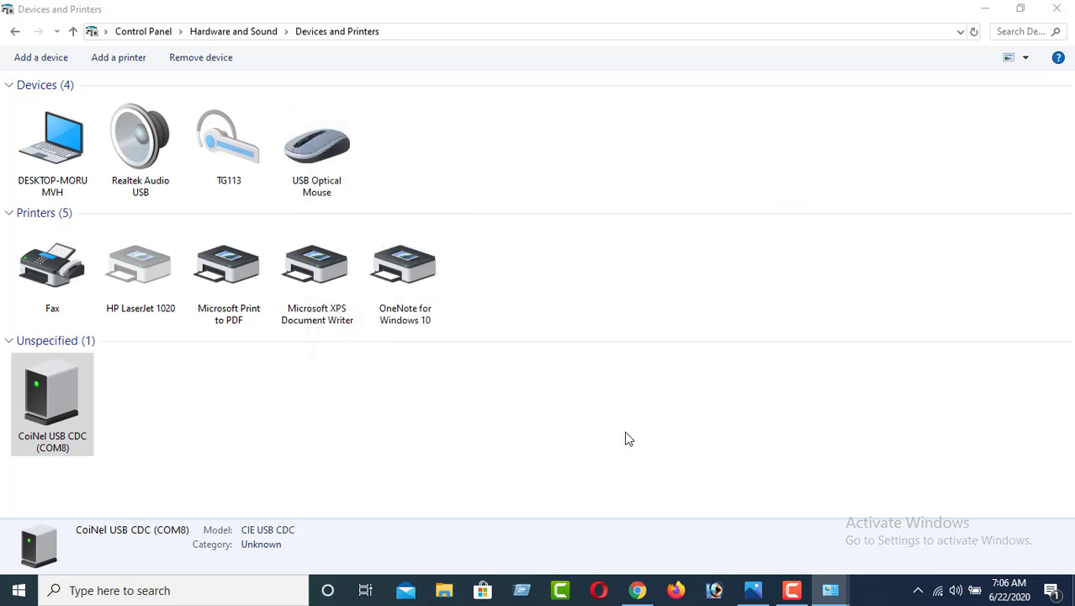
# - Start adding an unlisted local or network printer with manual settings on the existing COM8 (Local Port)
pyautogui.click(129, 61)
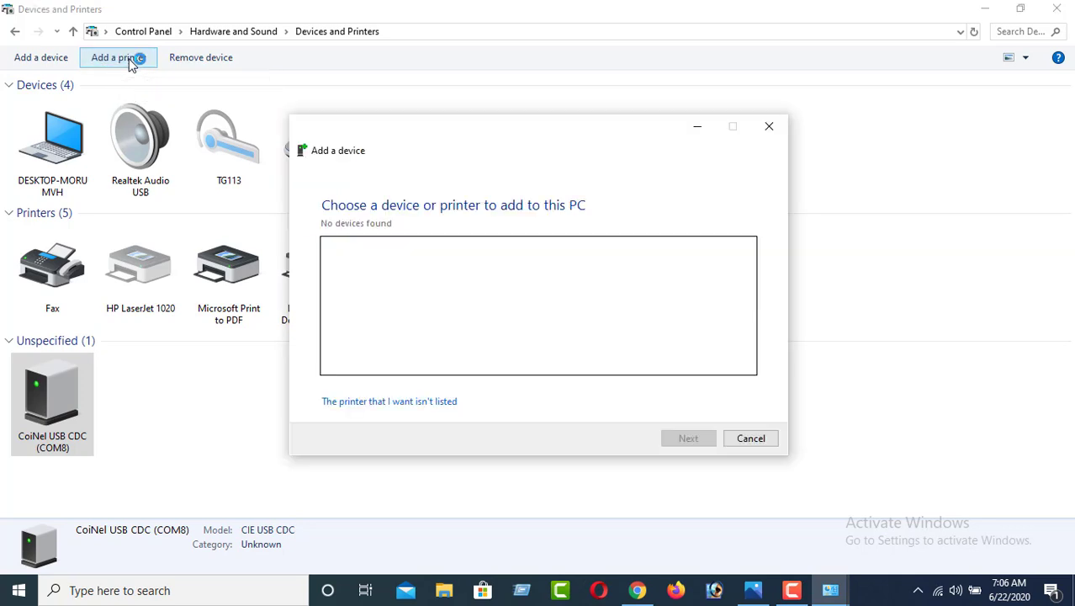
pyautogui.click(354, 404)
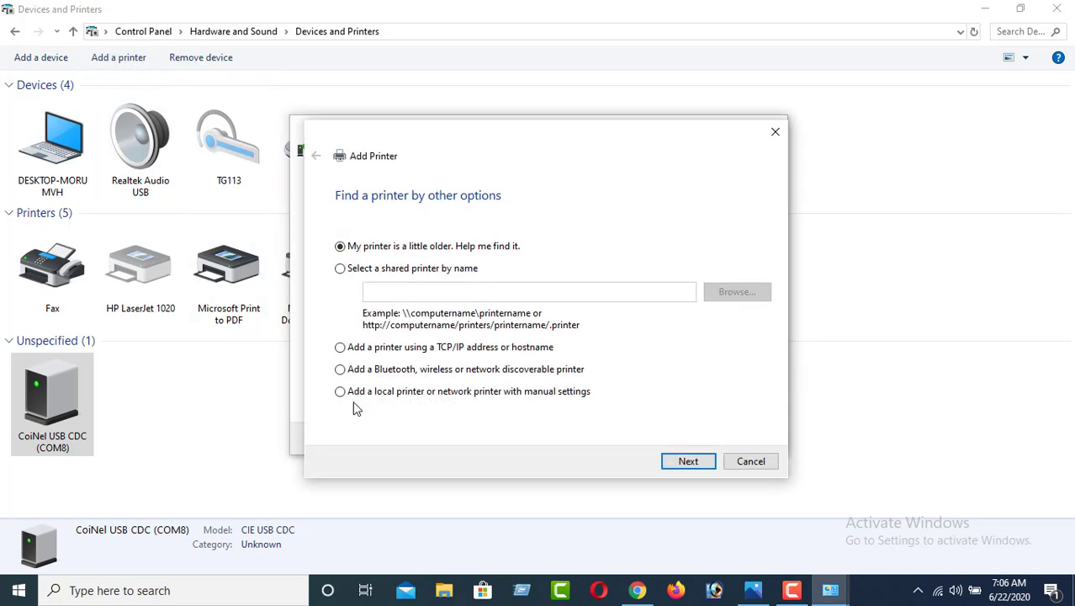
pyautogui.click(351, 395)
pyautogui.click(681, 462)
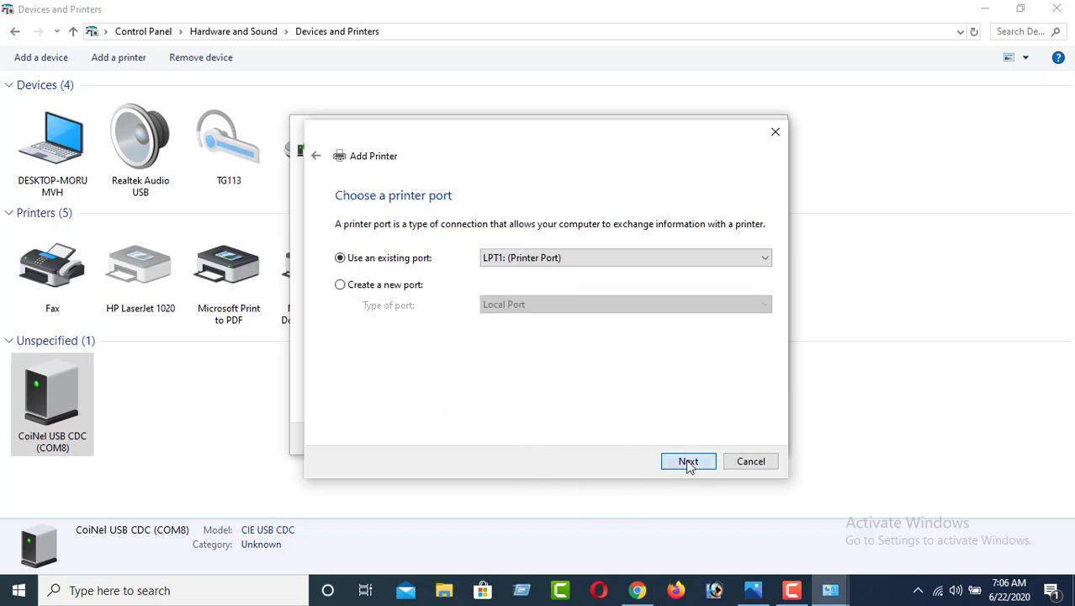
pyautogui.click(560, 260)
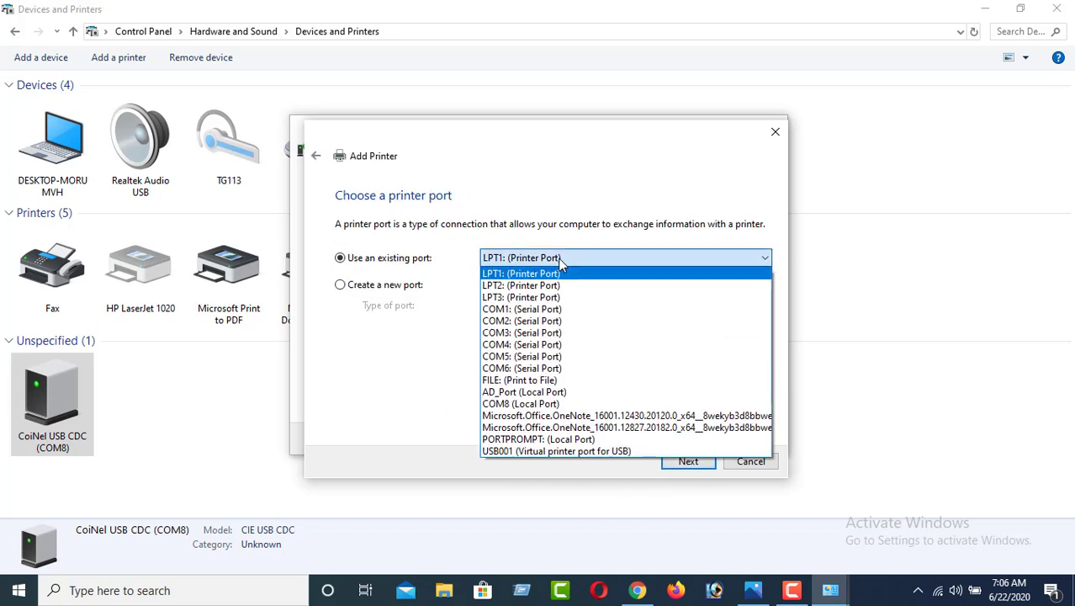
pyautogui.click(529, 404)
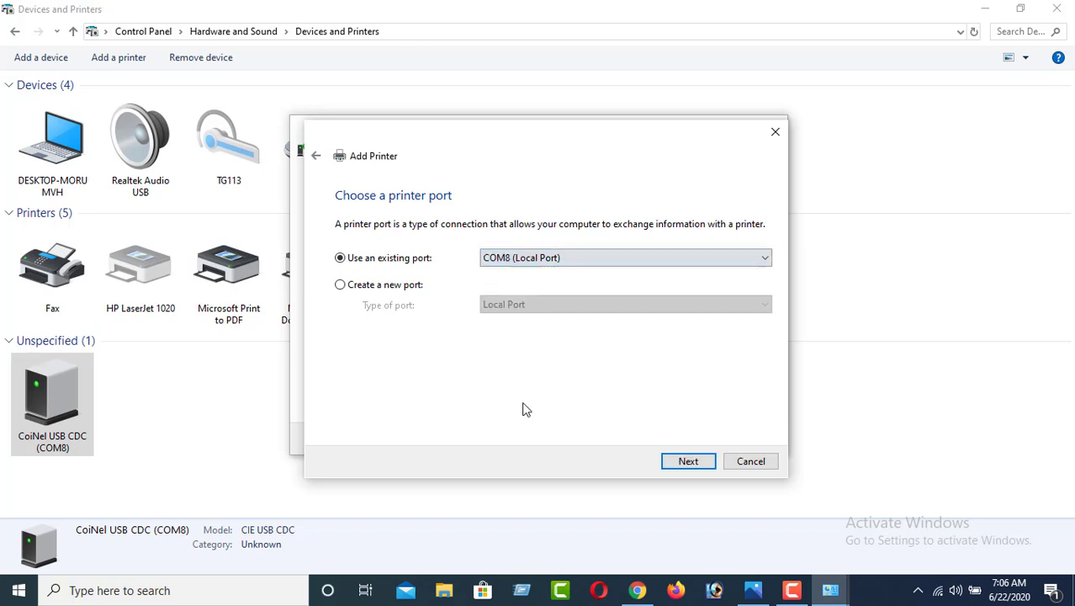
pyautogui.click(686, 462)
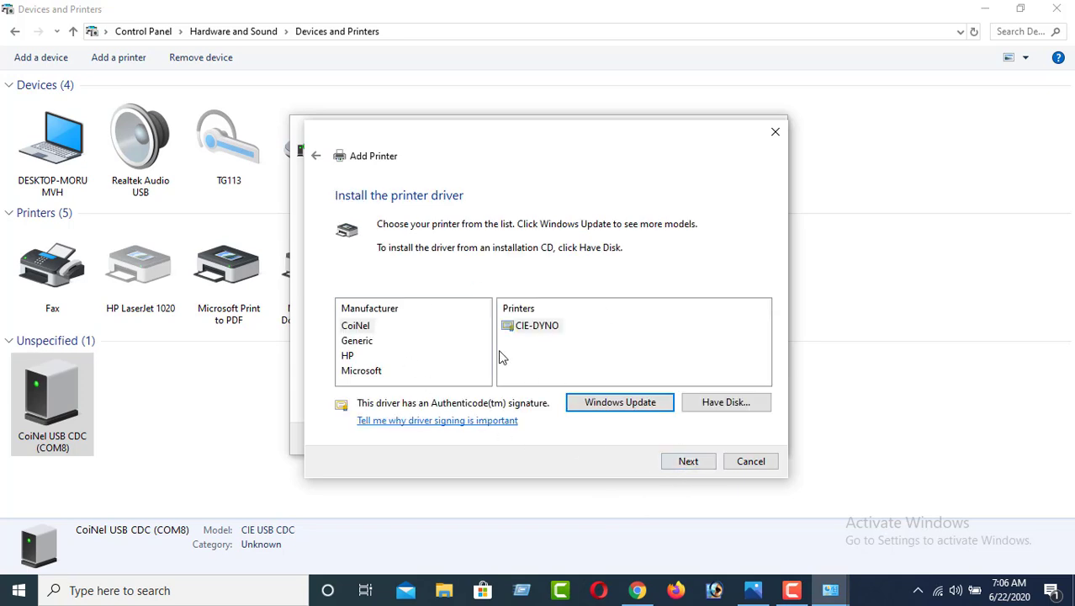
# - Add the CoiNel CIE-DYNO printer with the currently installed driver, keep the name CIE-DYNO, and finish without printing a test page
pyautogui.click(354, 327)
pyautogui.click(537, 329)
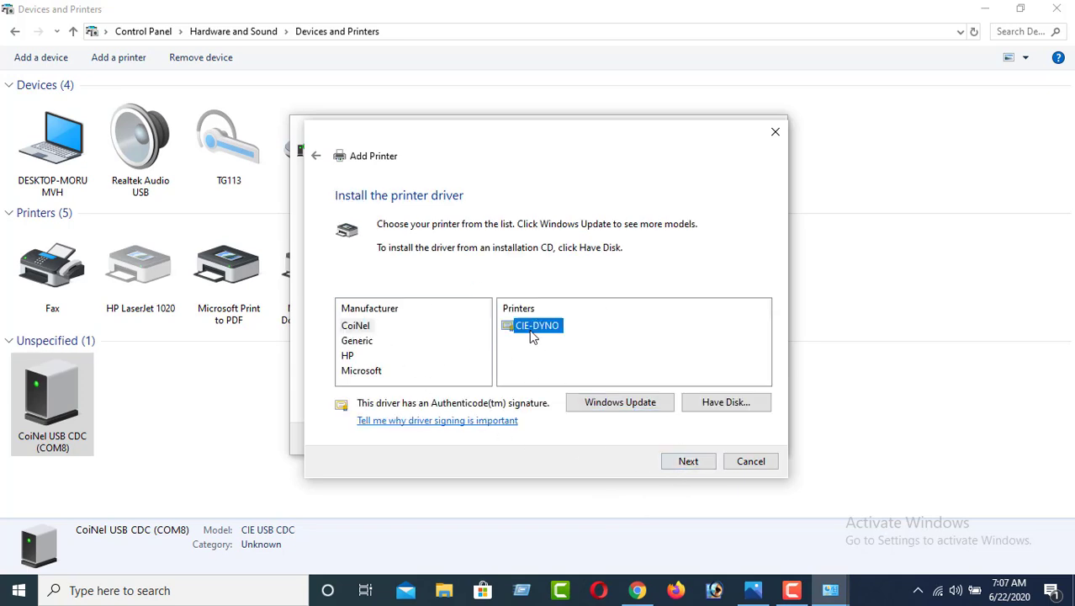
pyautogui.click(696, 465)
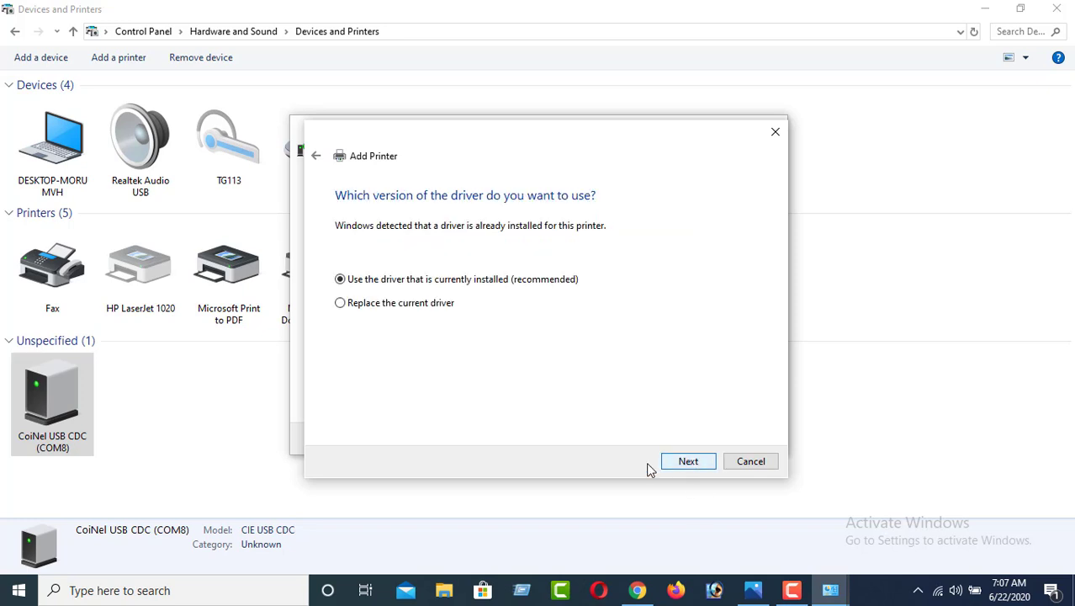
pyautogui.click(697, 468)
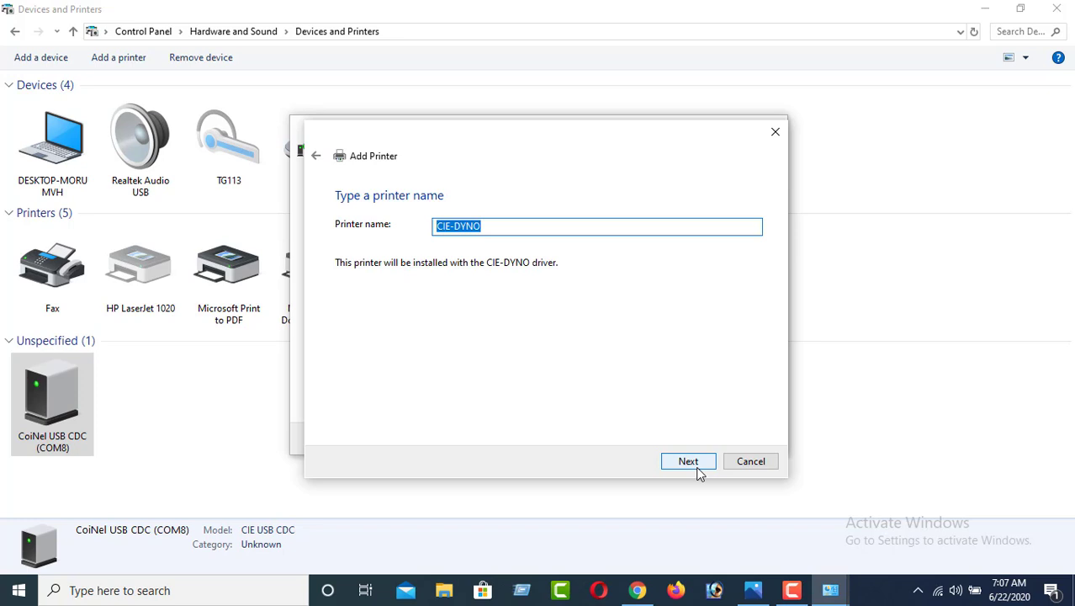
pyautogui.click(687, 460)
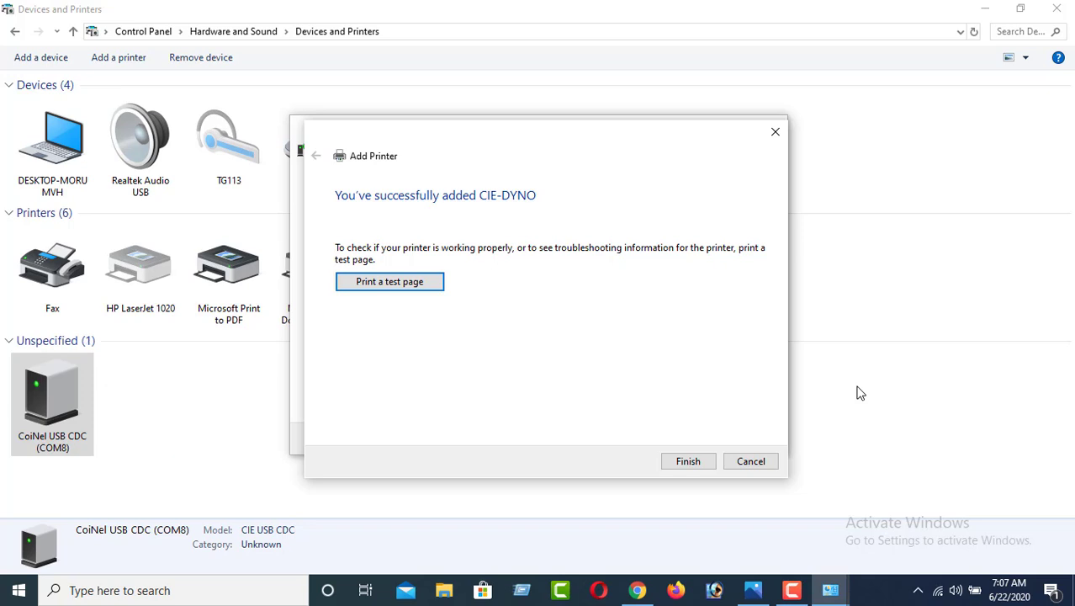
pyautogui.click(684, 461)
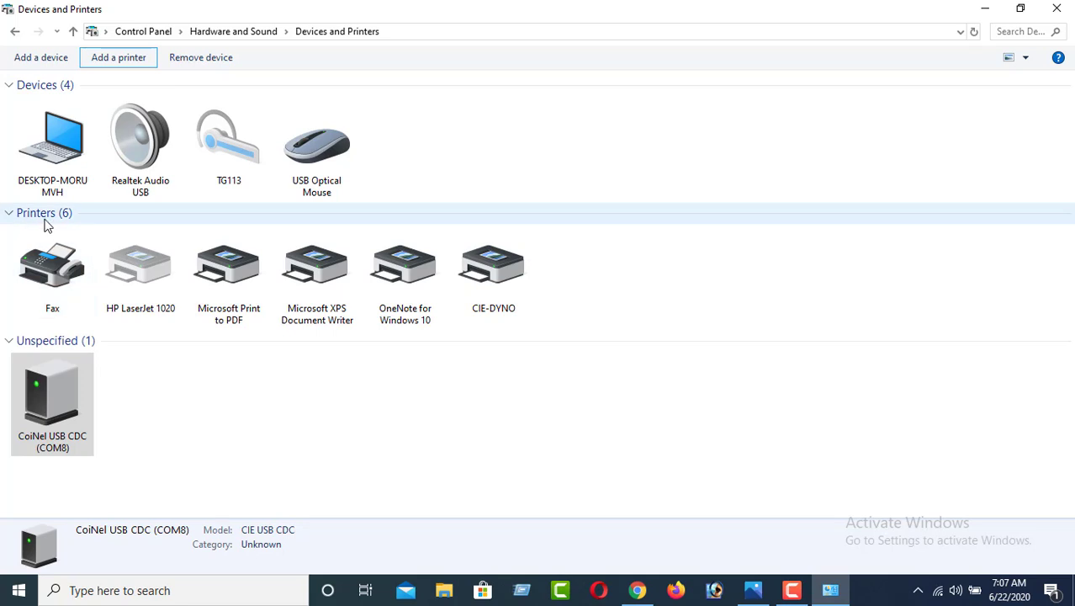
# - In the CIE-DYNO printer properties, set the device's Manual Paper Feed to ZPrinter Paper(58 x 210mm) and apply it
pyautogui.click(504, 283)
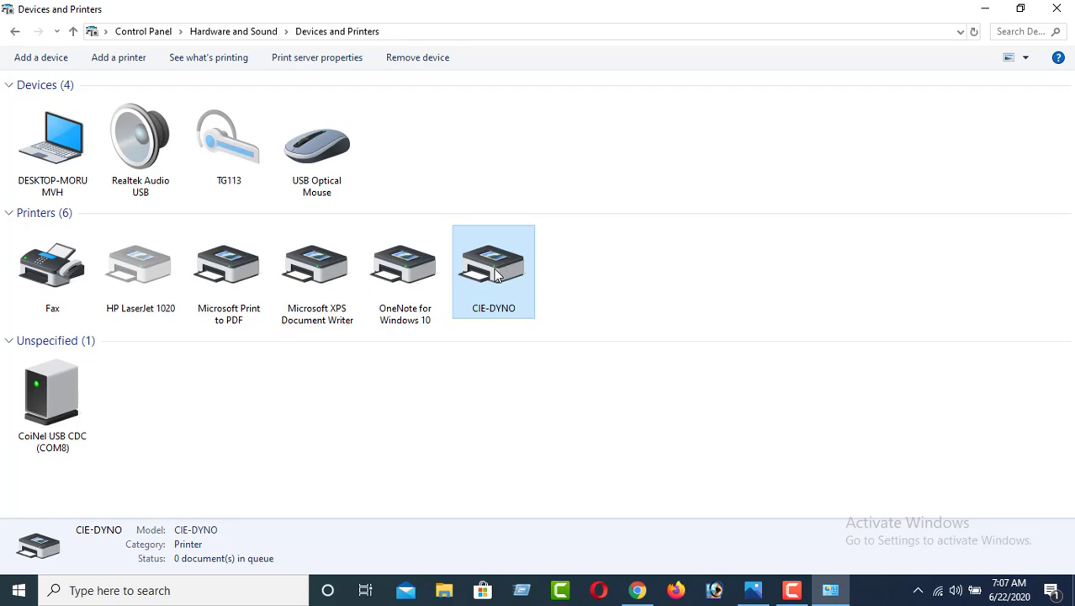
pyautogui.rightClick(495, 271)
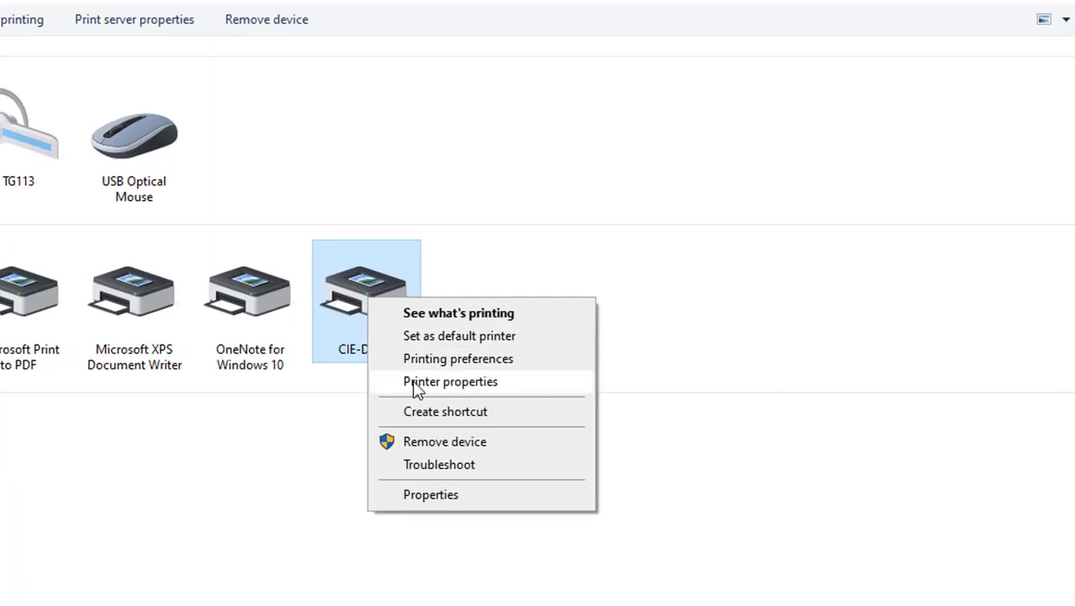
pyautogui.click(461, 382)
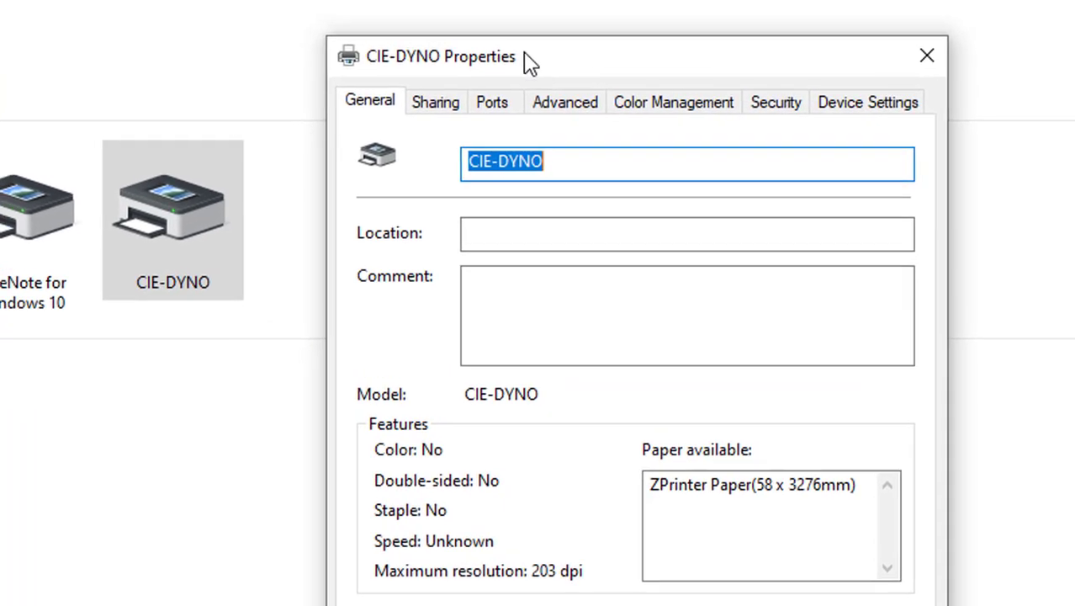
pyautogui.moveTo(542, 74); pyautogui.dragTo(331, 98)
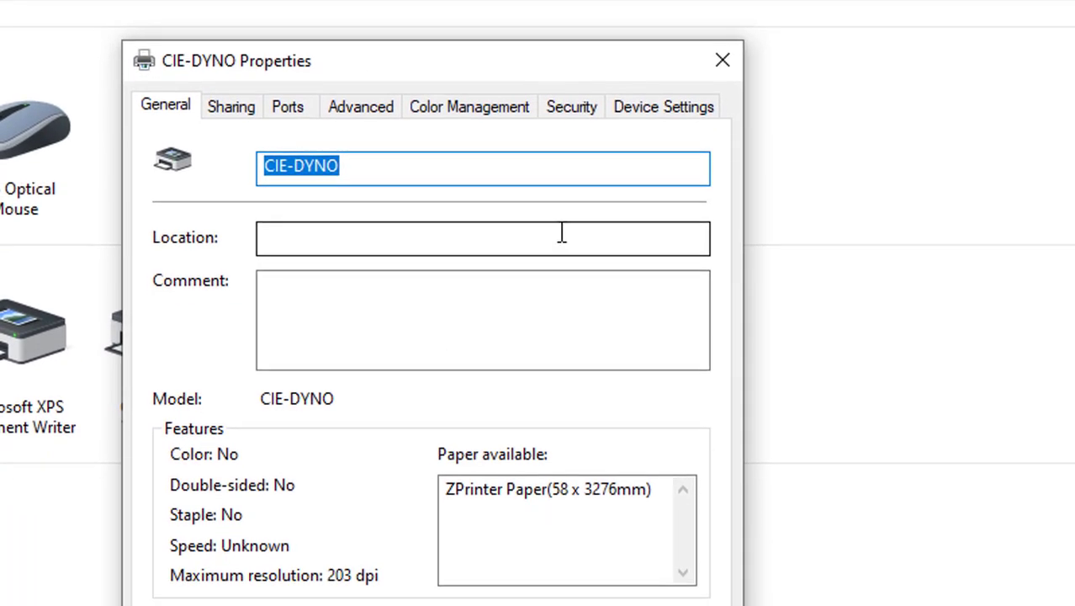
pyautogui.click(657, 120)
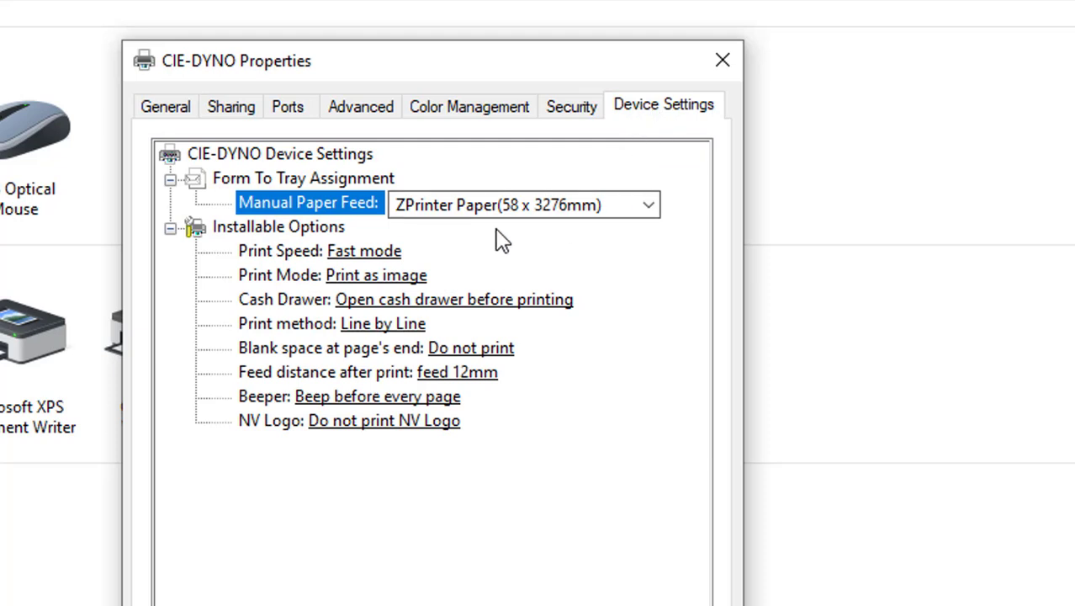
pyautogui.click(649, 207)
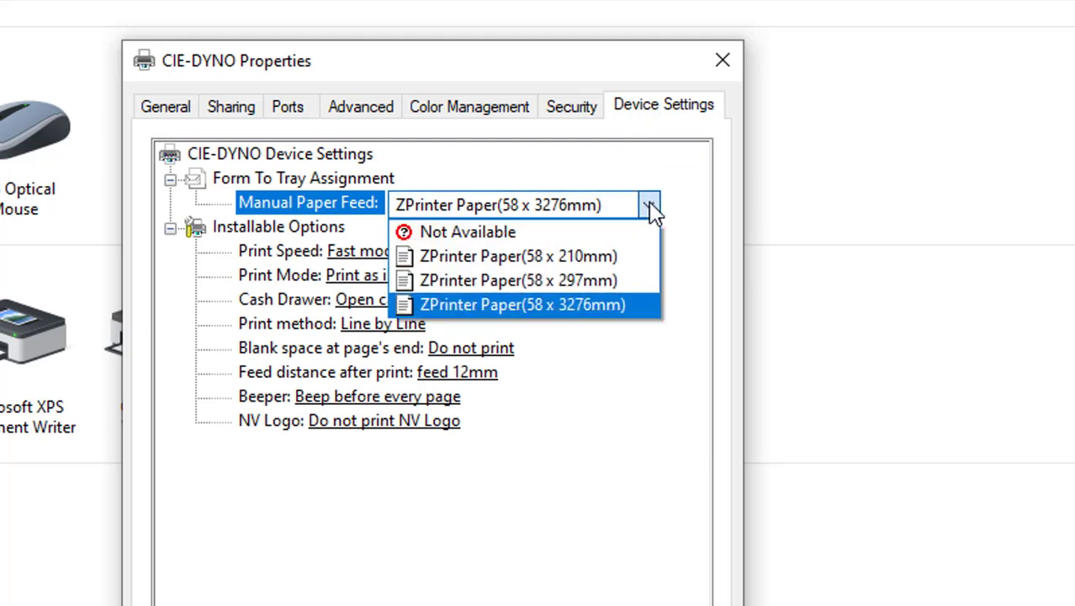
pyautogui.click(543, 259)
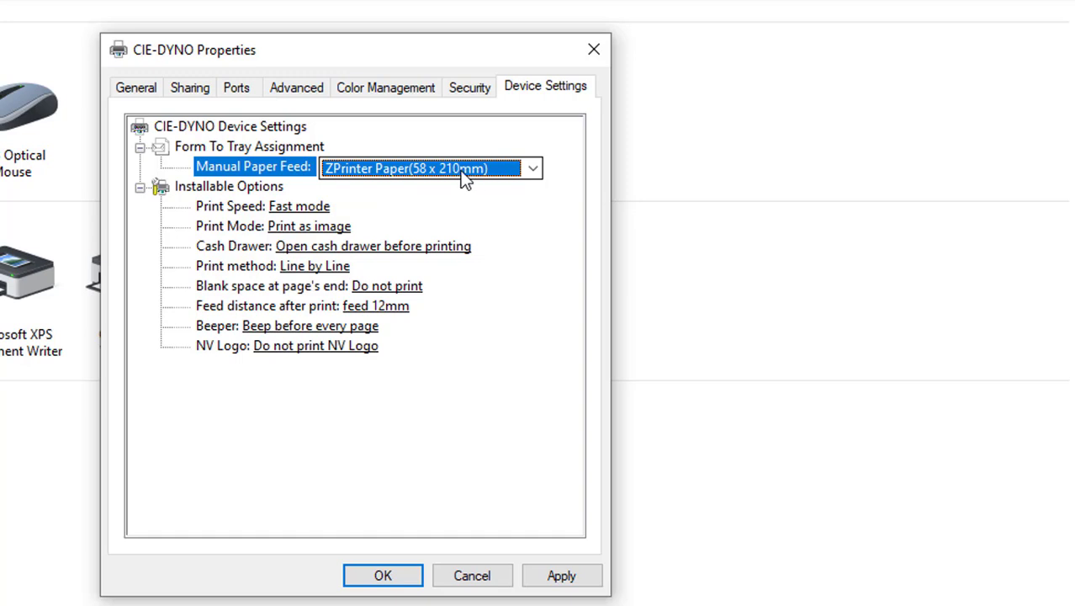
pyautogui.click(584, 575)
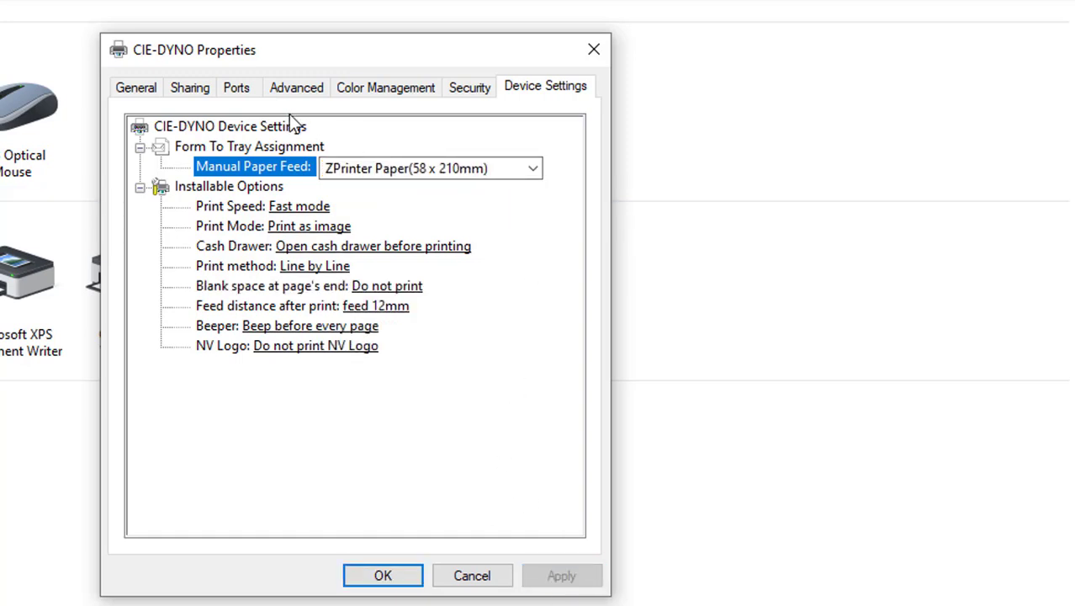
# - Check the printer's assigned port, and set the paper size in its advanced printing preferences to ZPrinter Paper(58 x 210mm)
pyautogui.click(244, 93)
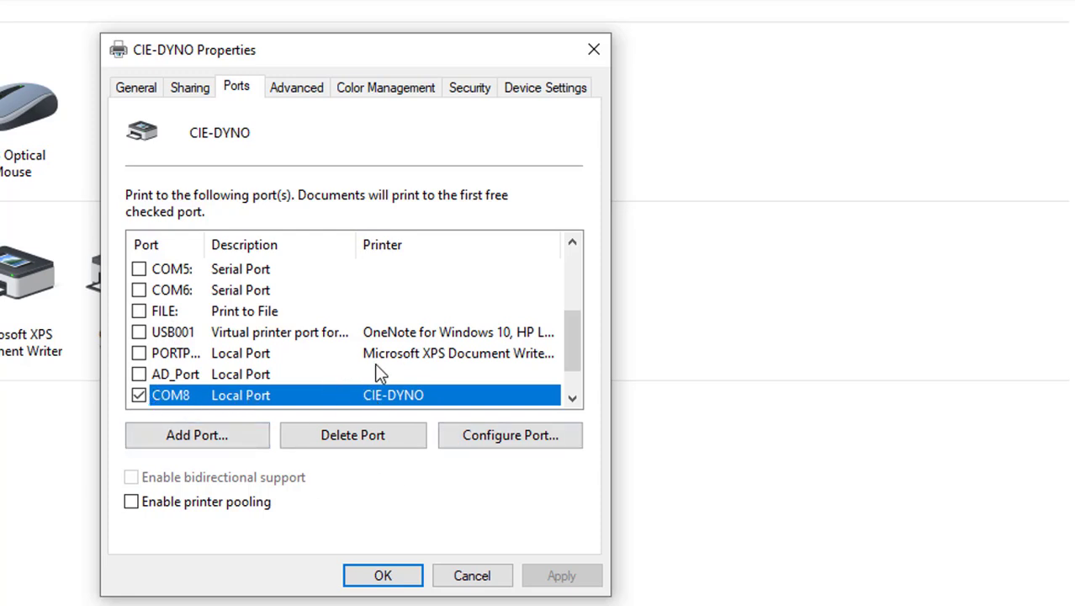
pyautogui.click(136, 87)
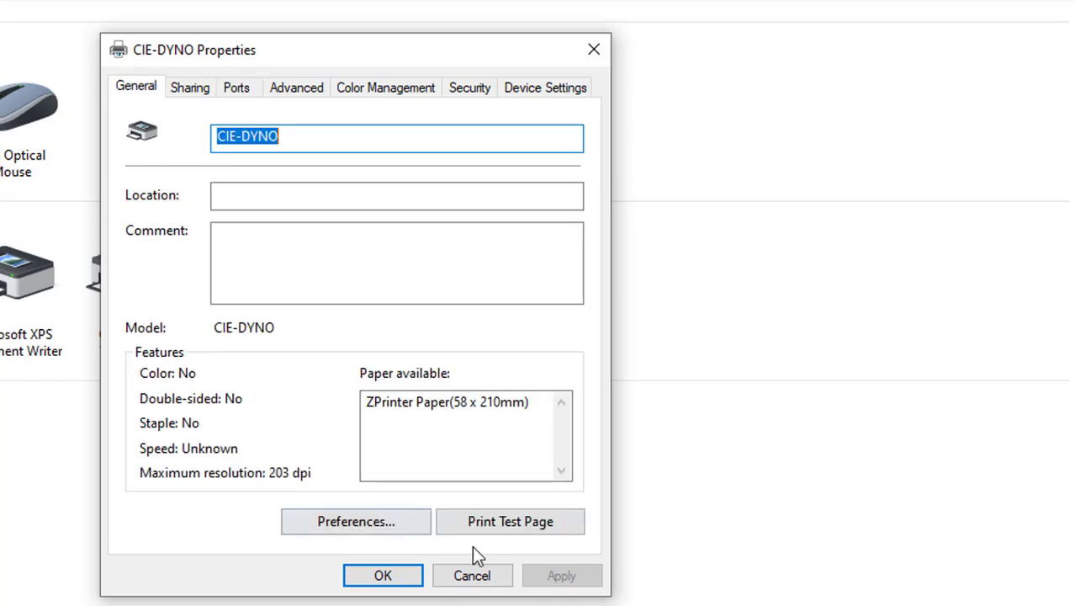
pyautogui.click(345, 528)
pyautogui.moveTo(630, 84); pyautogui.dragTo(449, 0)
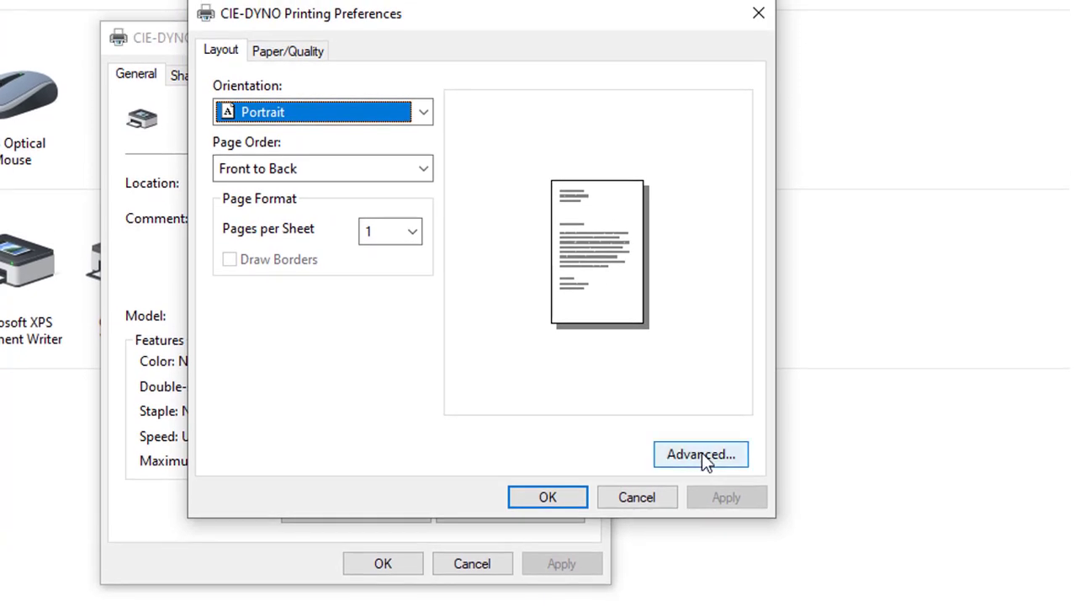
pyautogui.click(702, 453)
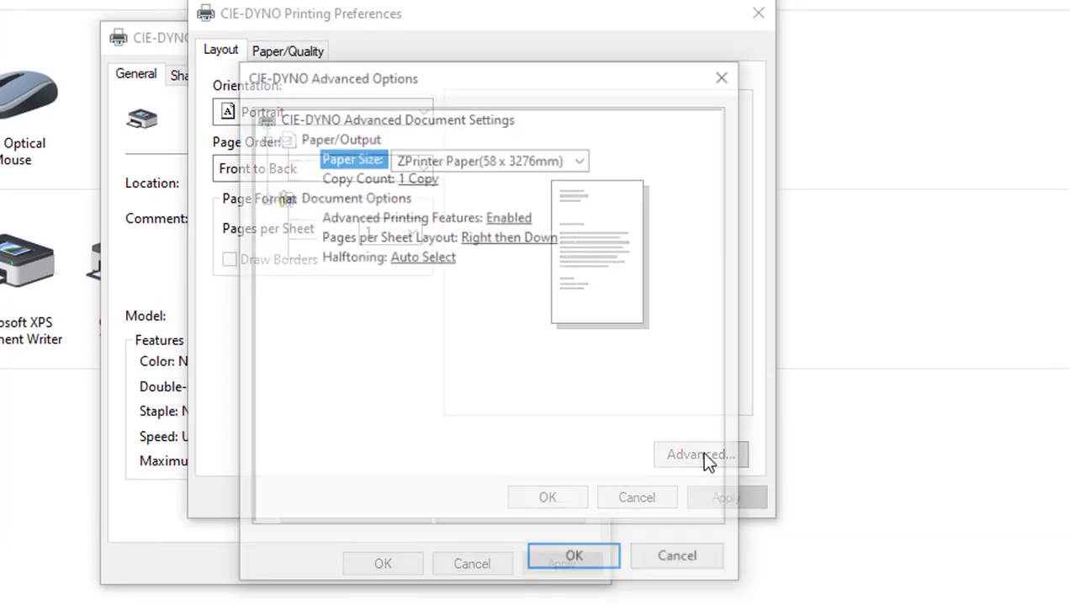
pyautogui.click(583, 159)
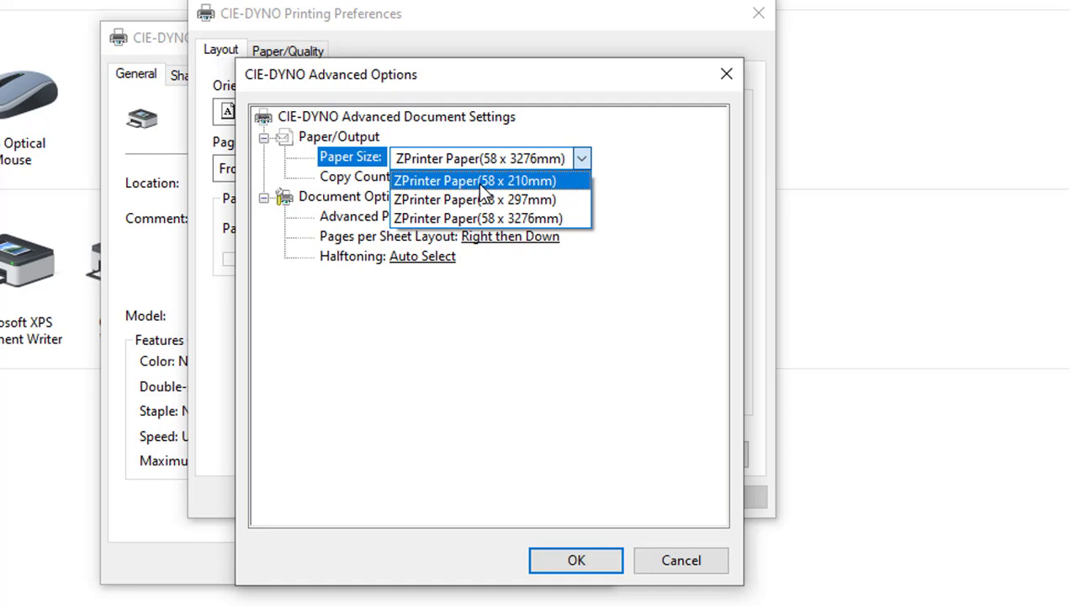
pyautogui.click(531, 180)
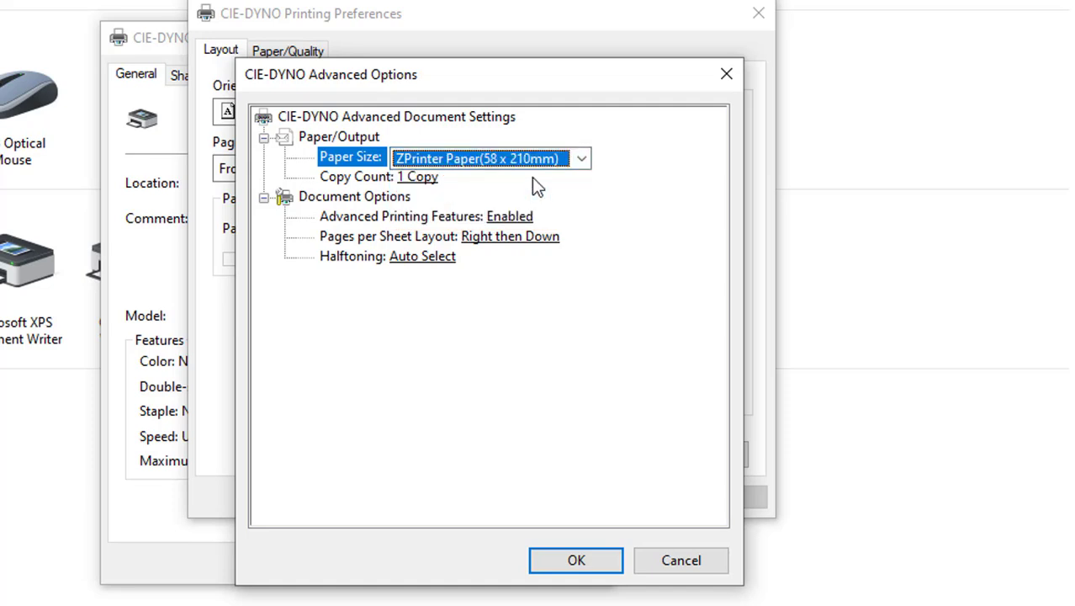
pyautogui.click(576, 562)
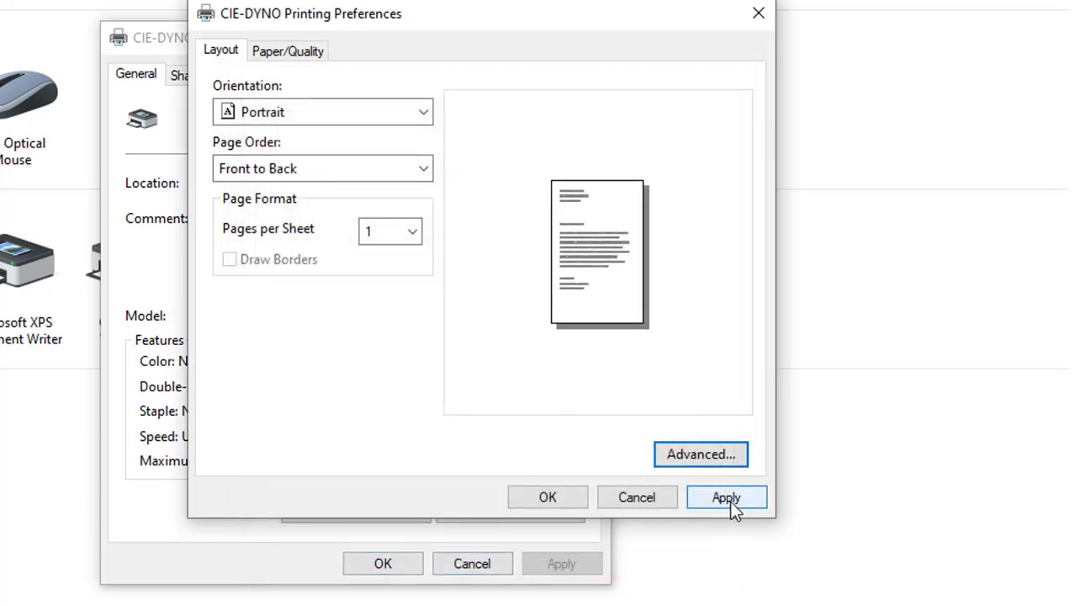
pyautogui.click(728, 499)
pyautogui.click(551, 499)
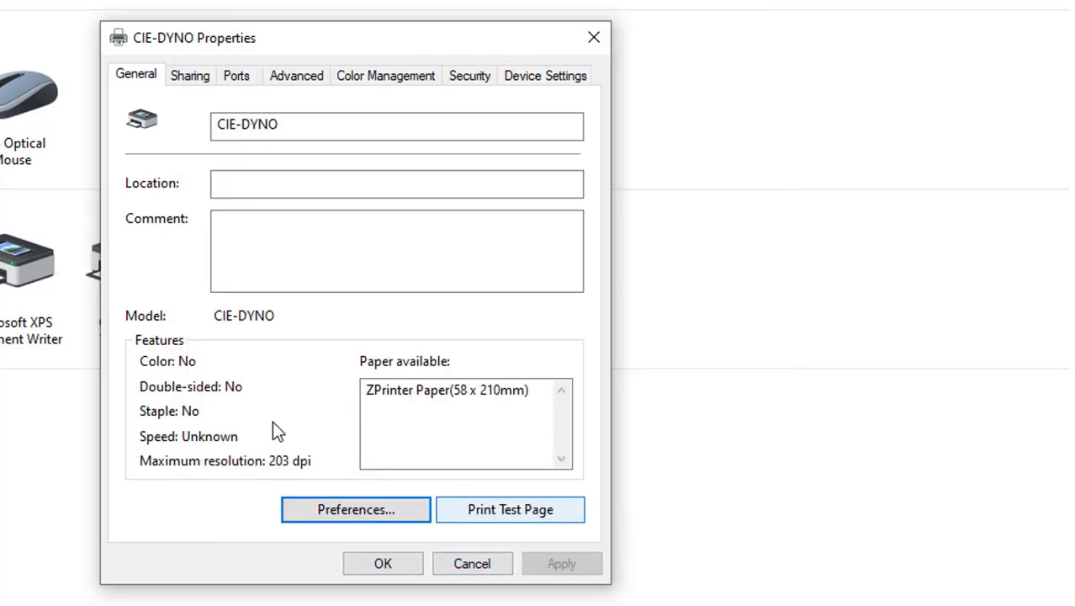